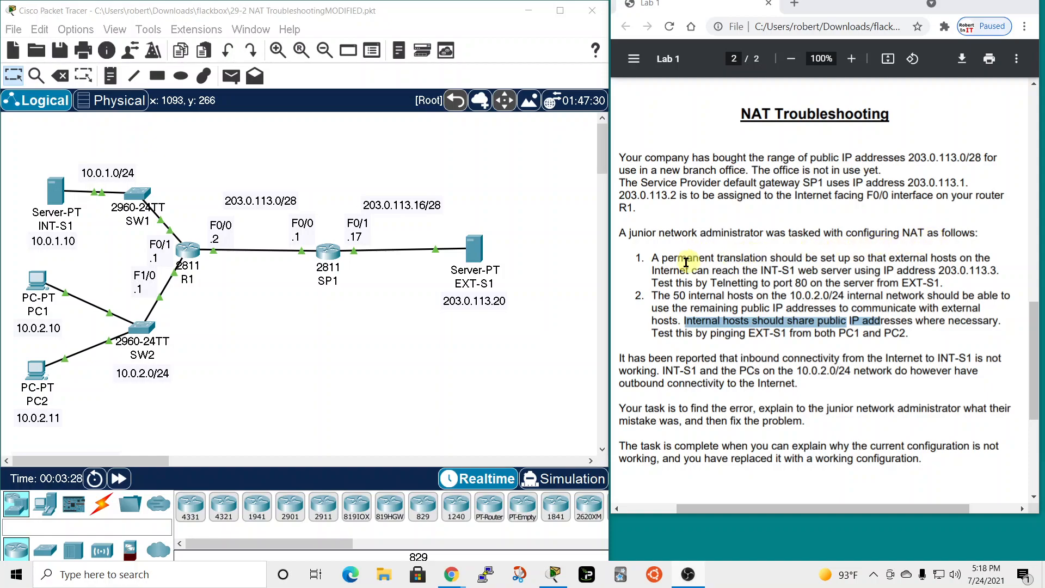
pyautogui.click(642, 257)
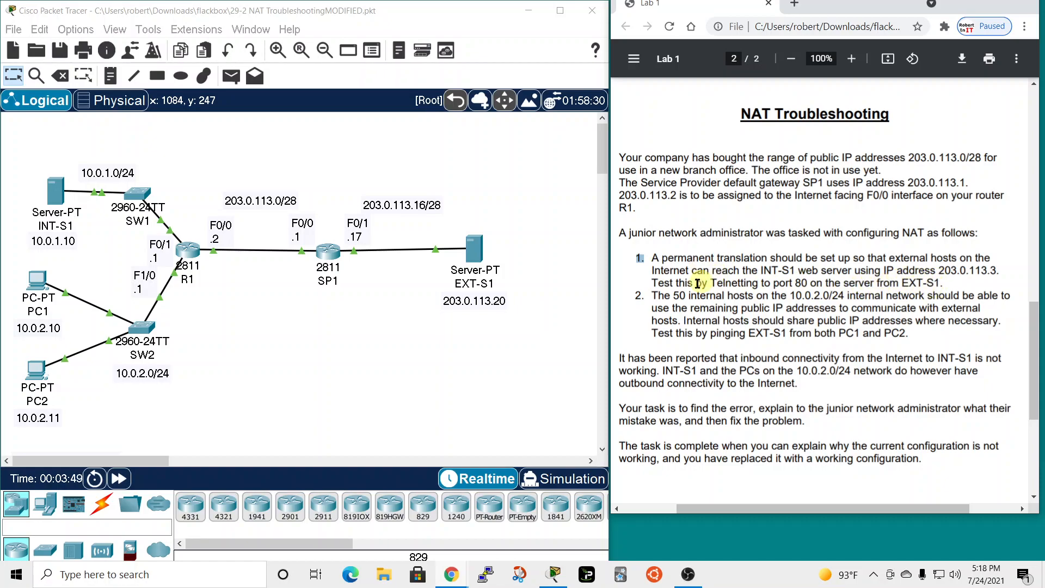
pyautogui.click(469, 247)
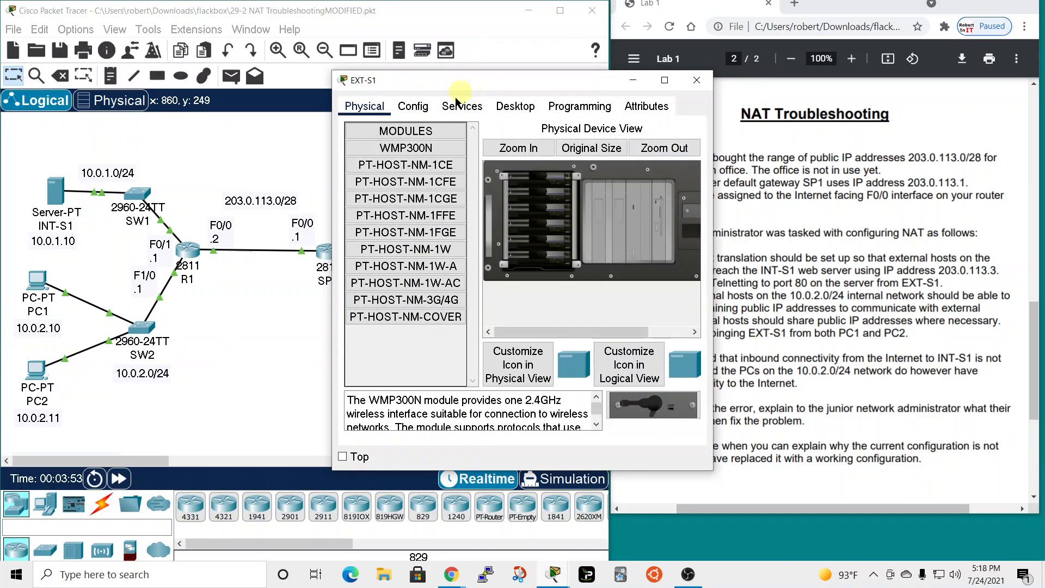
pyautogui.click(514, 106)
pyautogui.moveTo(557, 82); pyautogui.dragTo(431, 50)
pyautogui.click(460, 131)
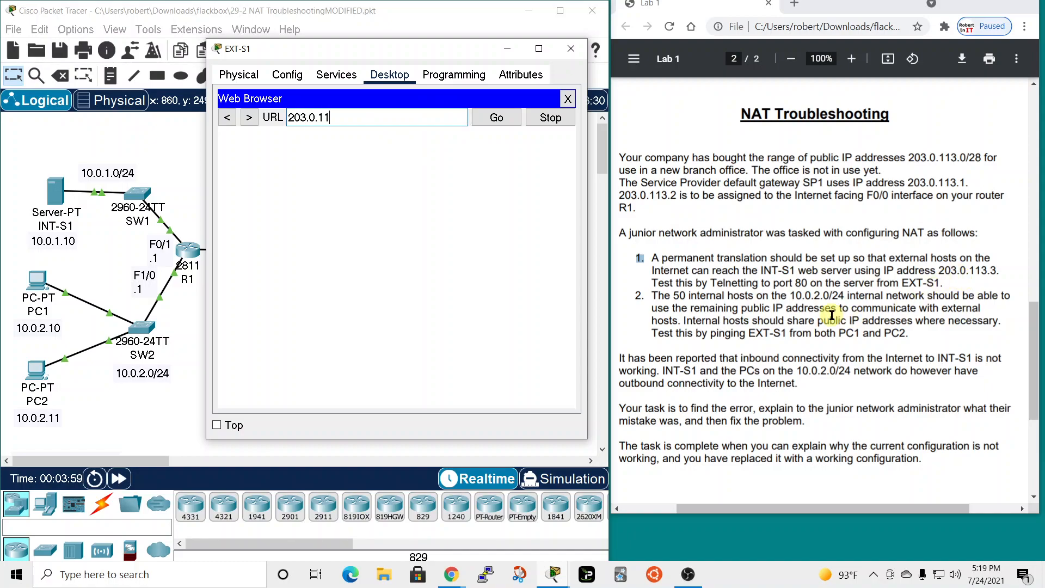
pyautogui.press('Return')
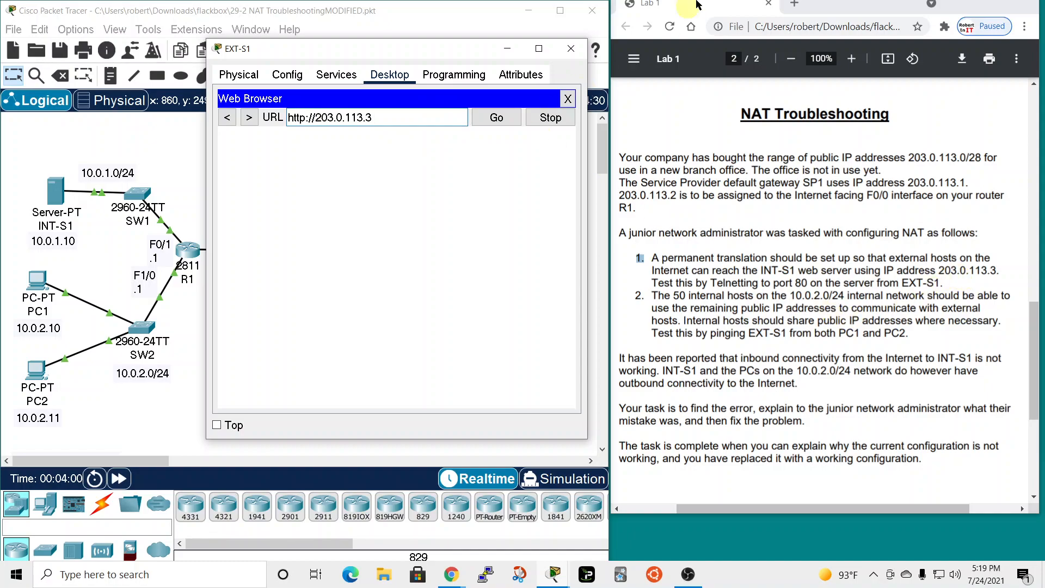
pyautogui.moveTo(449, 49); pyautogui.dragTo(867, 35)
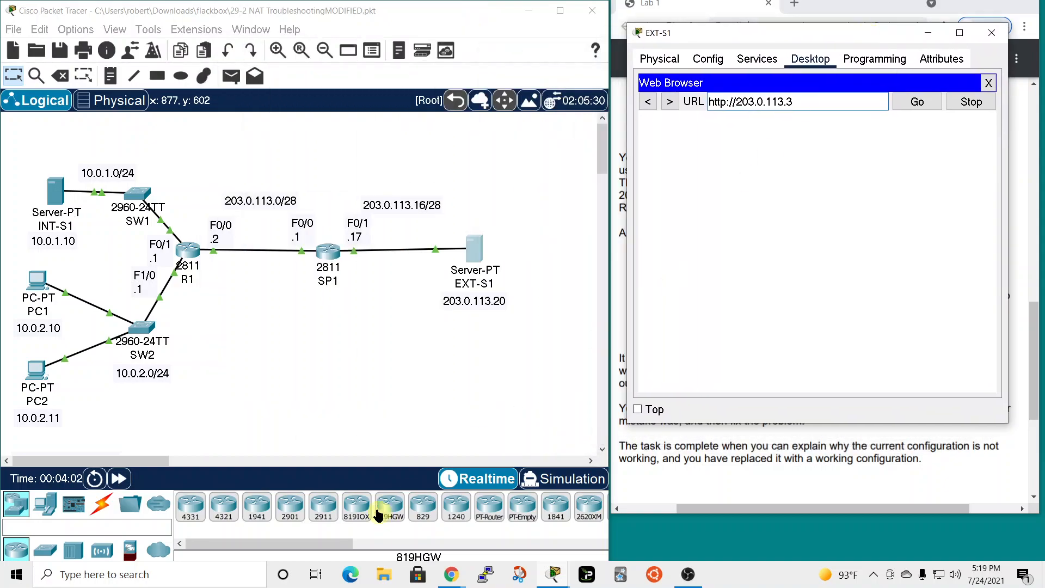
pyautogui.click(119, 479)
pyautogui.click(120, 478)
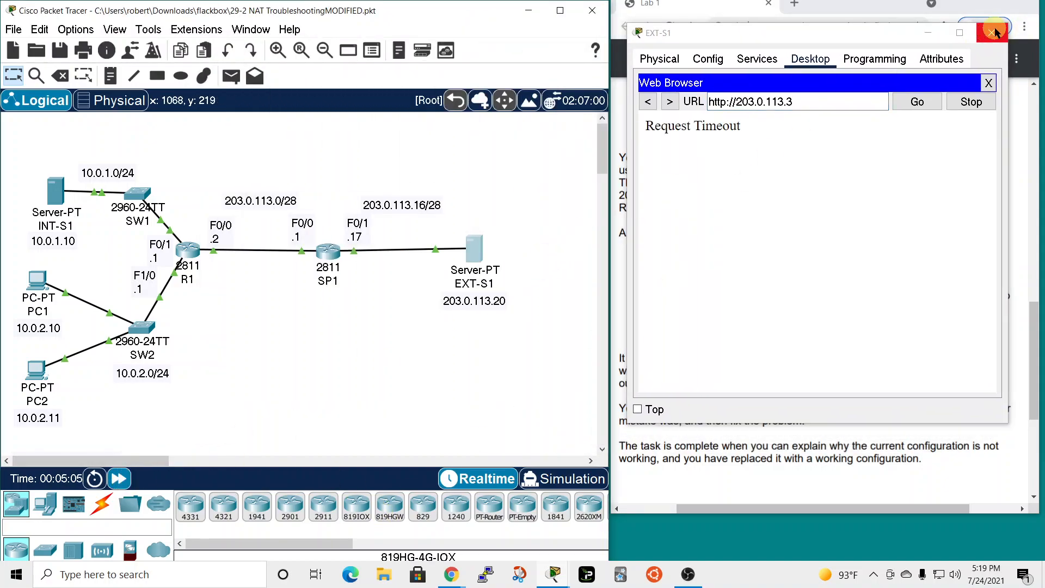
pyautogui.click(995, 33)
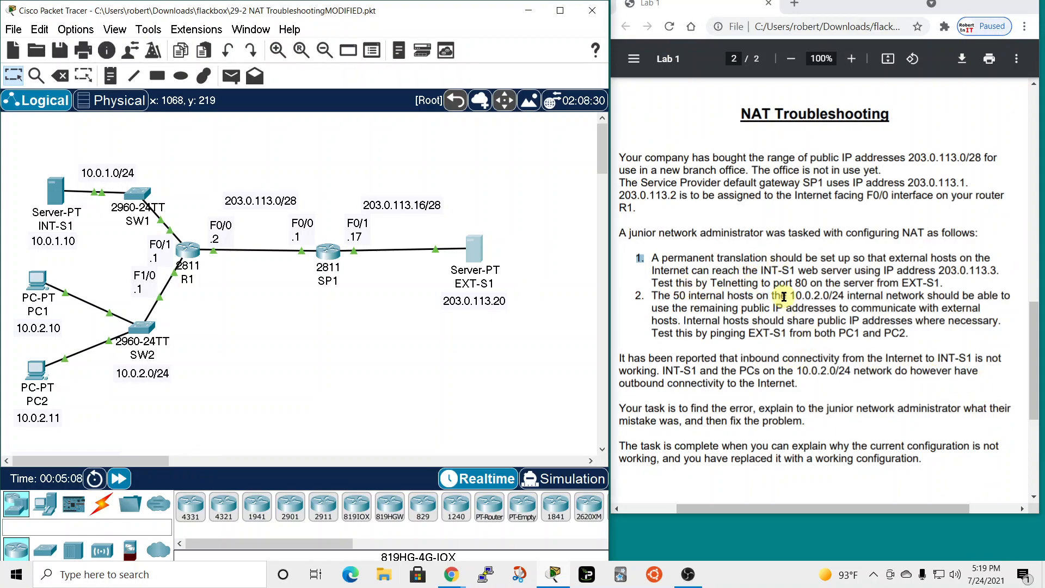
# - Test the second lab requirement by pinging EXT-S1 at 203.0.113.20 from PC2's command prompt, fast-forwarding the simulation
pyautogui.moveTo(635, 295); pyautogui.dragTo(657, 299)
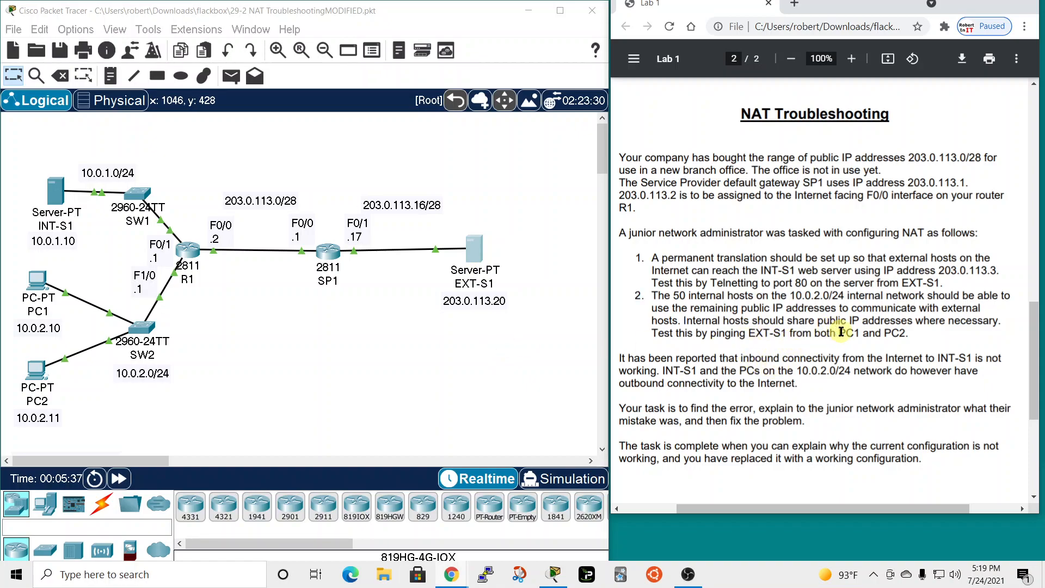
pyautogui.moveTo(842, 332); pyautogui.dragTo(906, 333)
pyautogui.click(214, 388)
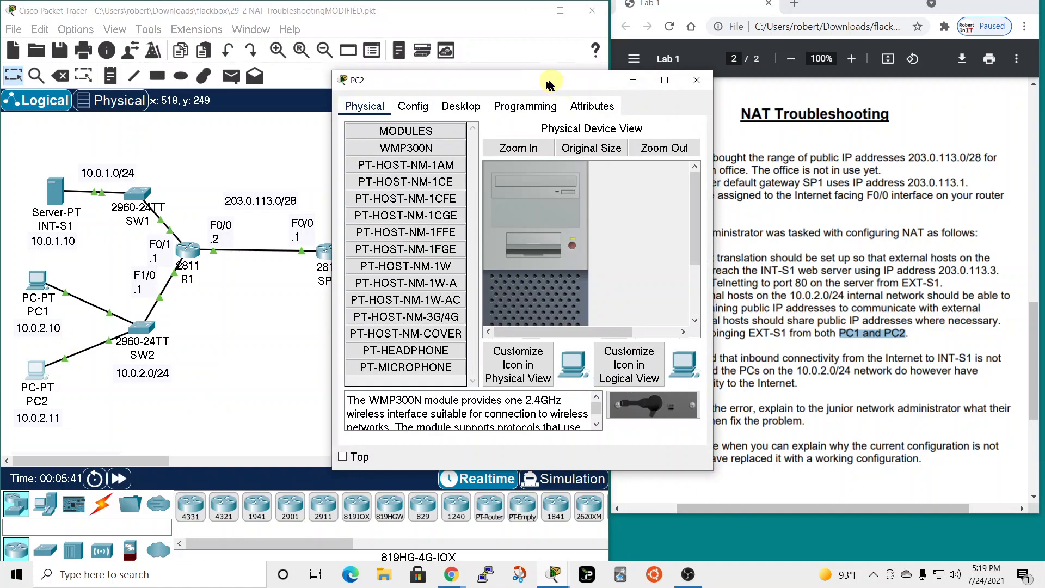
pyautogui.moveTo(551, 80); pyautogui.dragTo(344, 44)
pyautogui.click(255, 70)
pyautogui.click(339, 112)
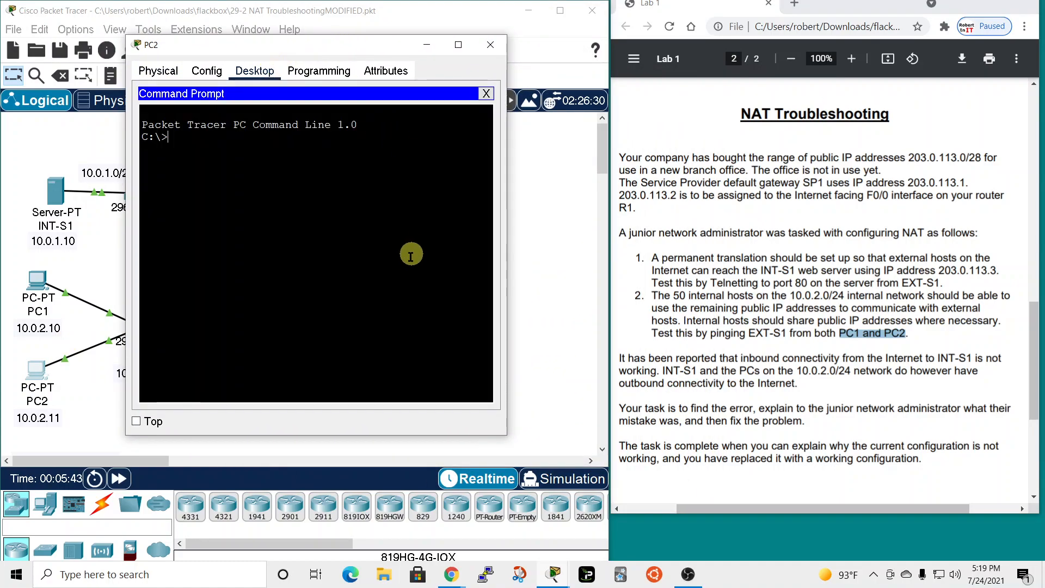
pyautogui.moveTo(297, 45); pyautogui.dragTo(736, 31)
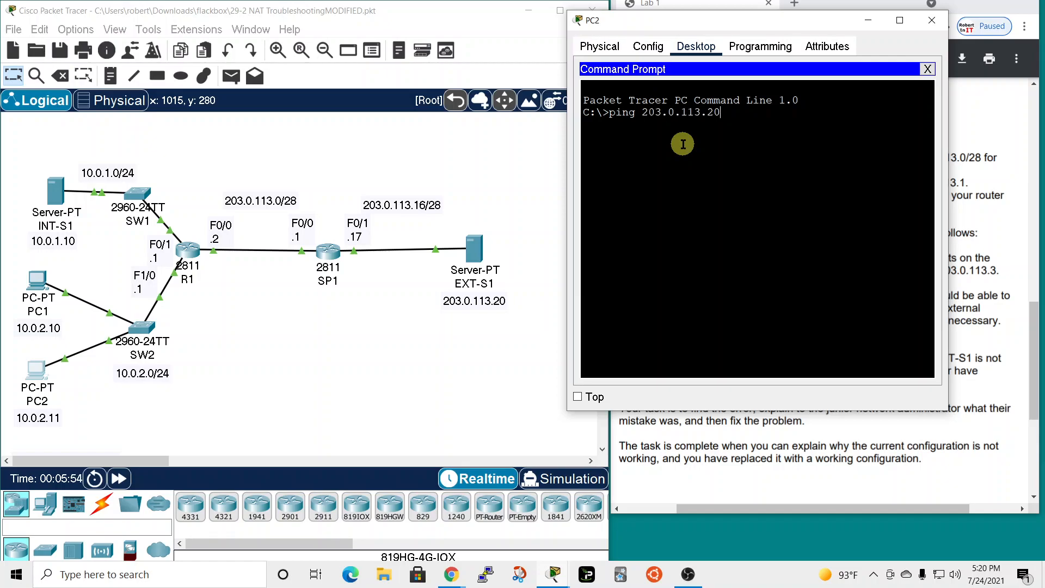
pyautogui.press('Return')
pyautogui.moveTo(744, 16); pyautogui.dragTo(805, 49)
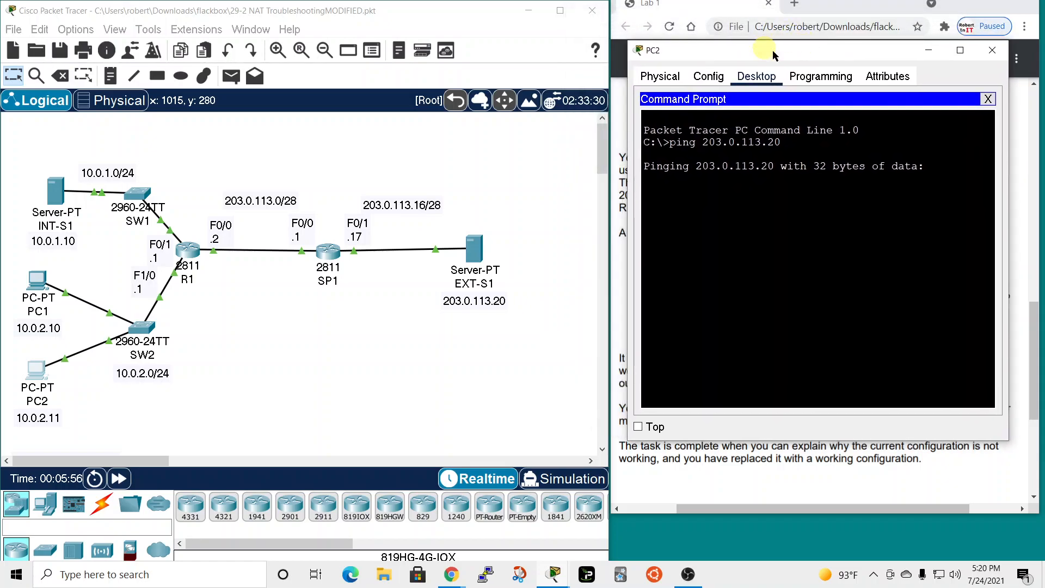
pyautogui.click(119, 480)
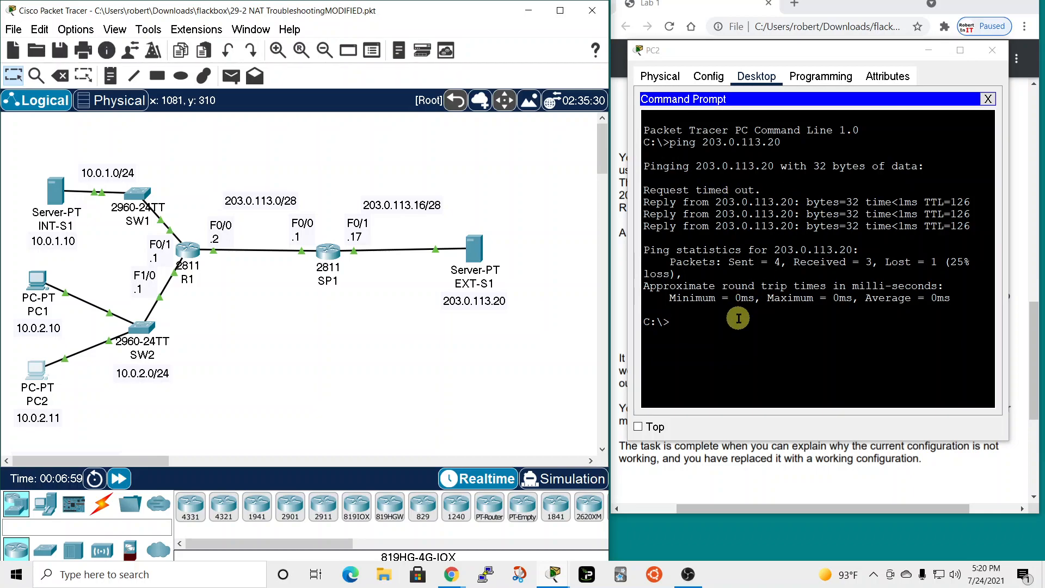
pyautogui.moveTo(891, 51); pyautogui.dragTo(854, 44)
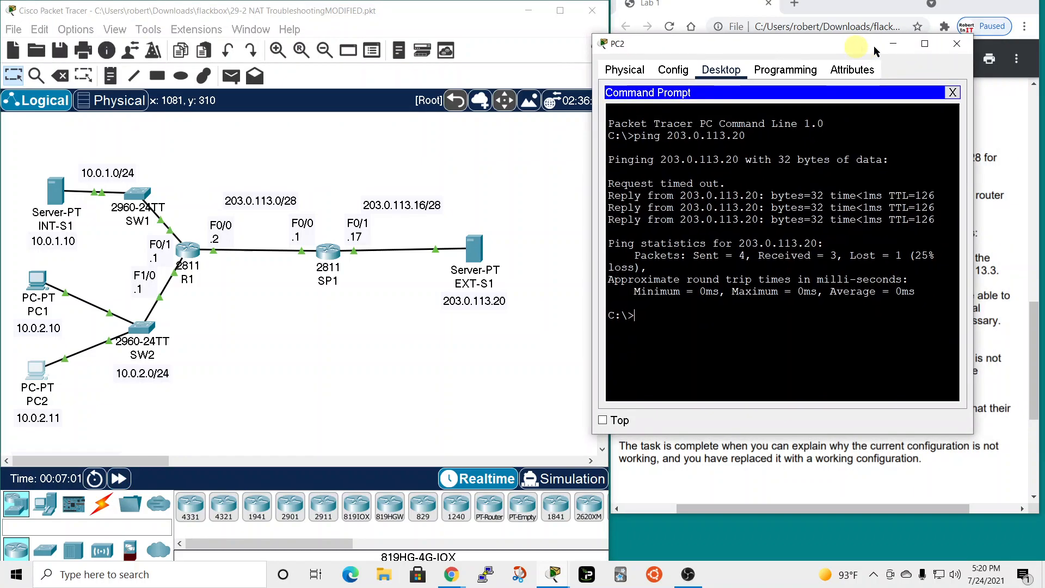
pyautogui.click(951, 44)
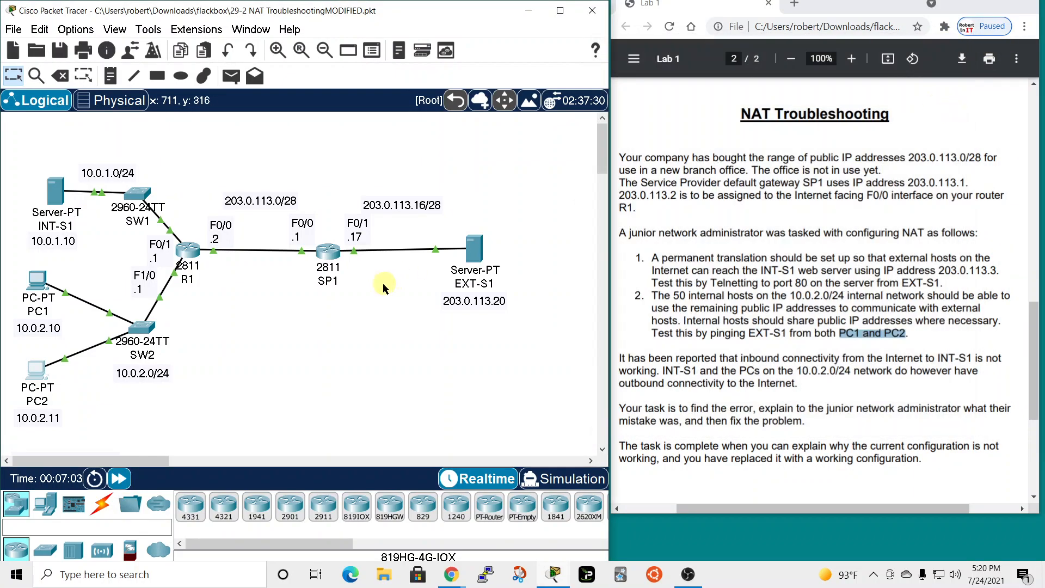
# - Ping EXT-S1 at 203.0.113.20 from PC1's command prompt
pyautogui.click(38, 280)
pyautogui.moveTo(343, 85); pyautogui.dragTo(565, 2)
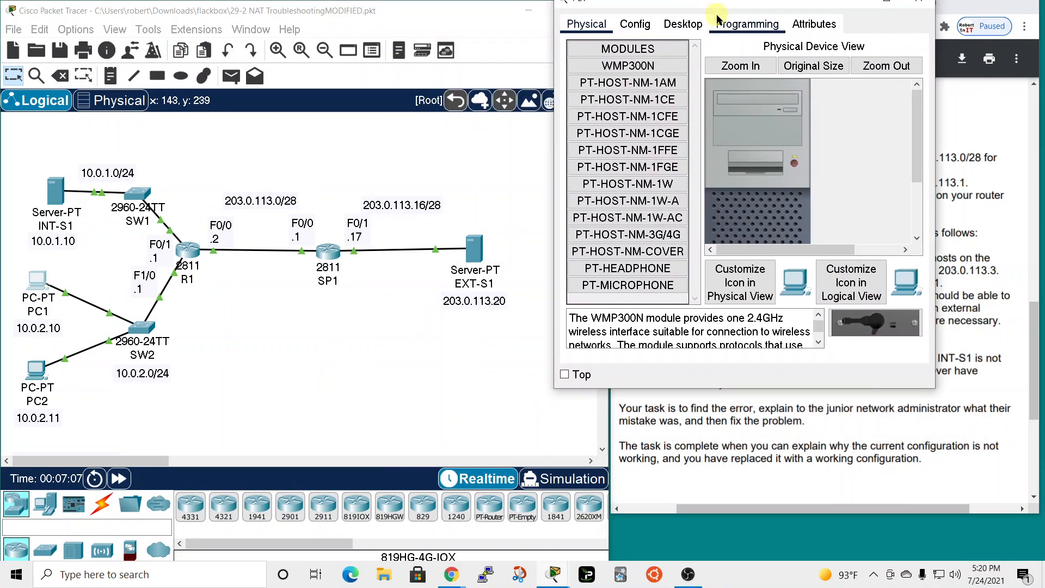
pyautogui.click(682, 24)
pyautogui.click(790, 68)
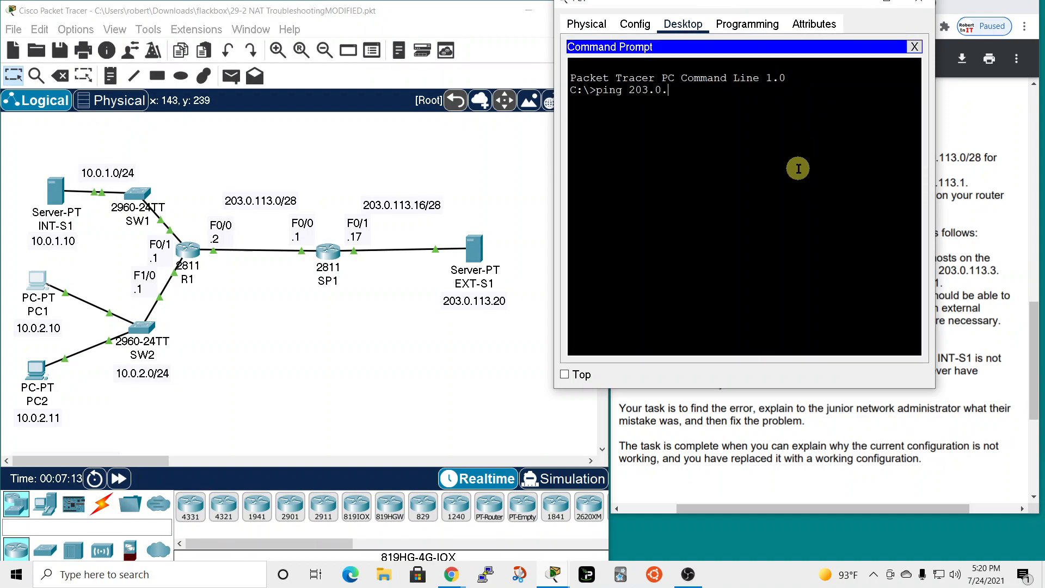
pyautogui.write('ping 203.0.113.20')
pyautogui.press('Return')
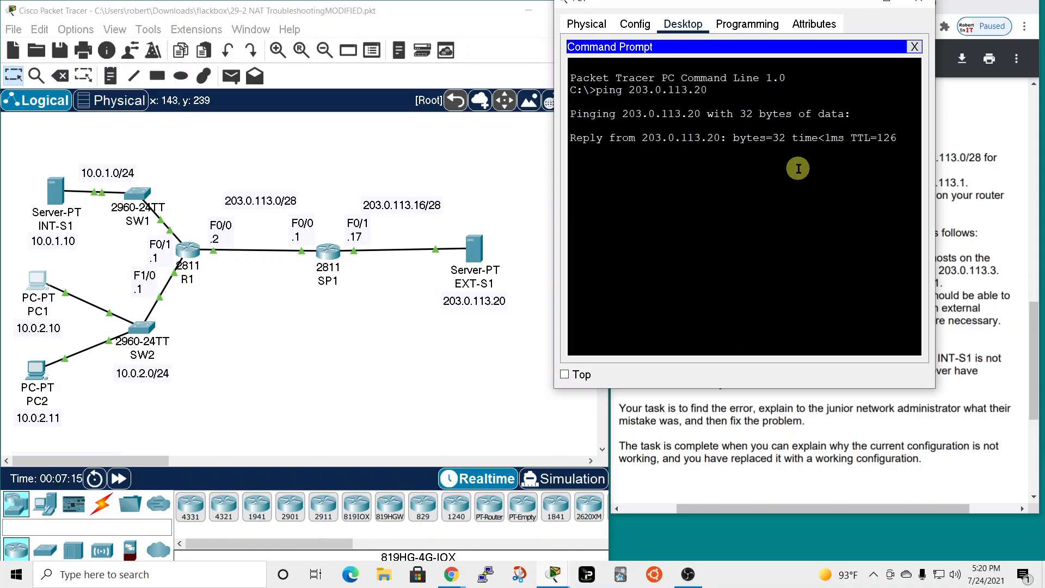
pyautogui.click(922, 5)
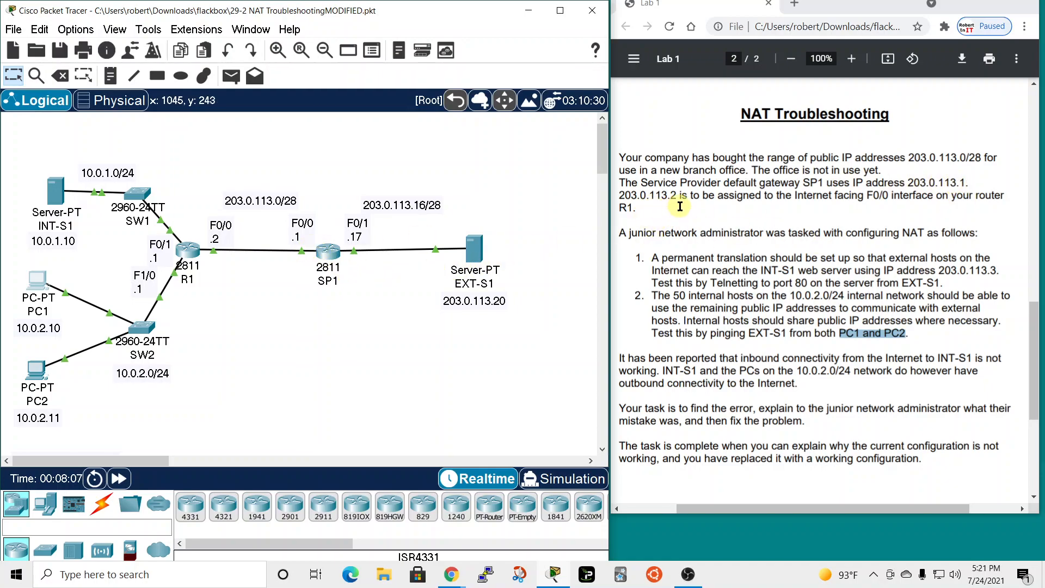
# - Check the address required for R1's F0/0 in the lab sheet and run "sh ip int br" in R1's command line
pyautogui.moveTo(662, 196); pyautogui.dragTo(869, 214)
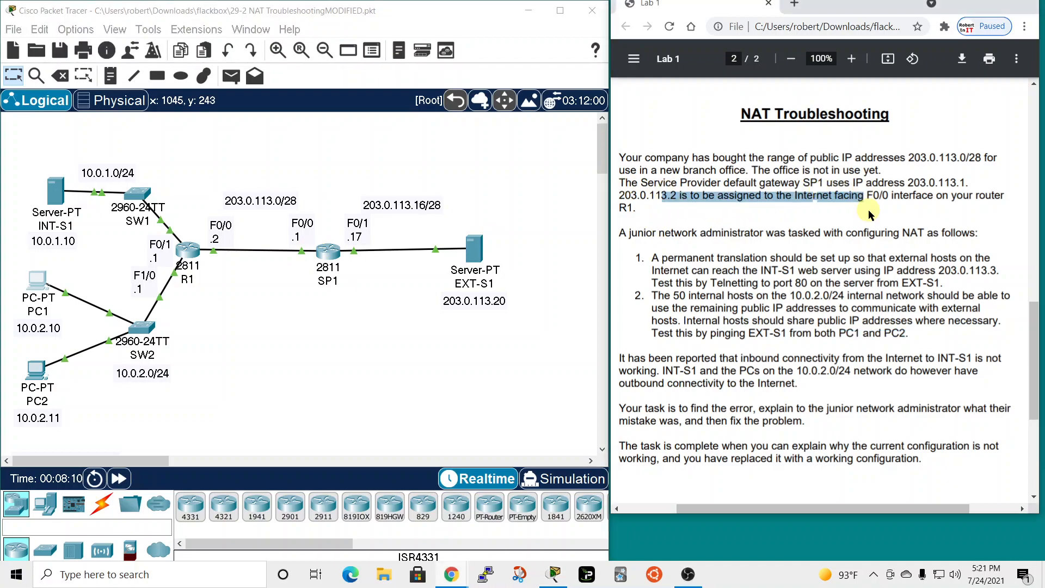
pyautogui.click(188, 249)
pyautogui.moveTo(484, 87); pyautogui.dragTo(201, 42)
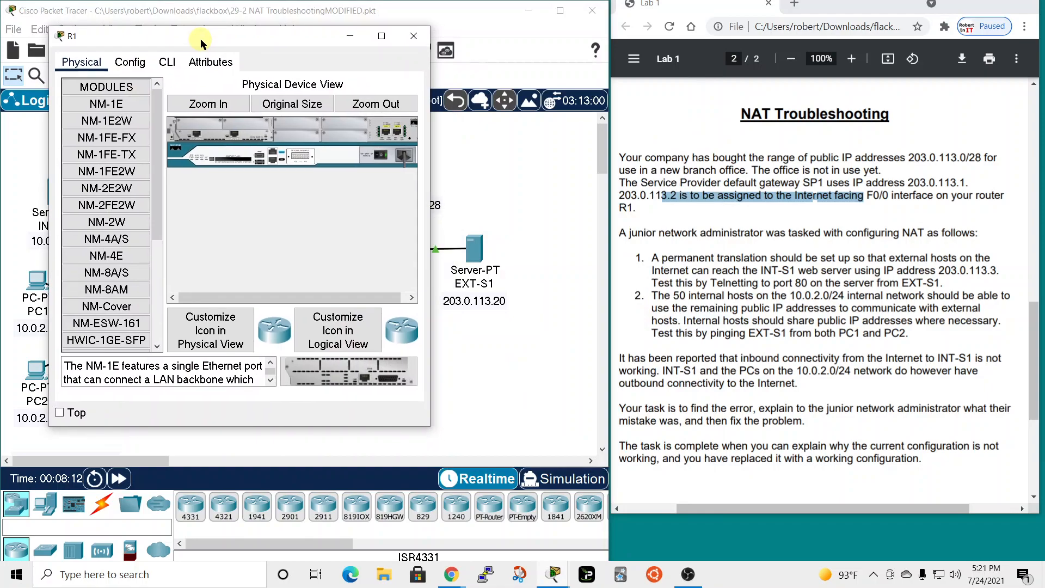
pyautogui.click(167, 62)
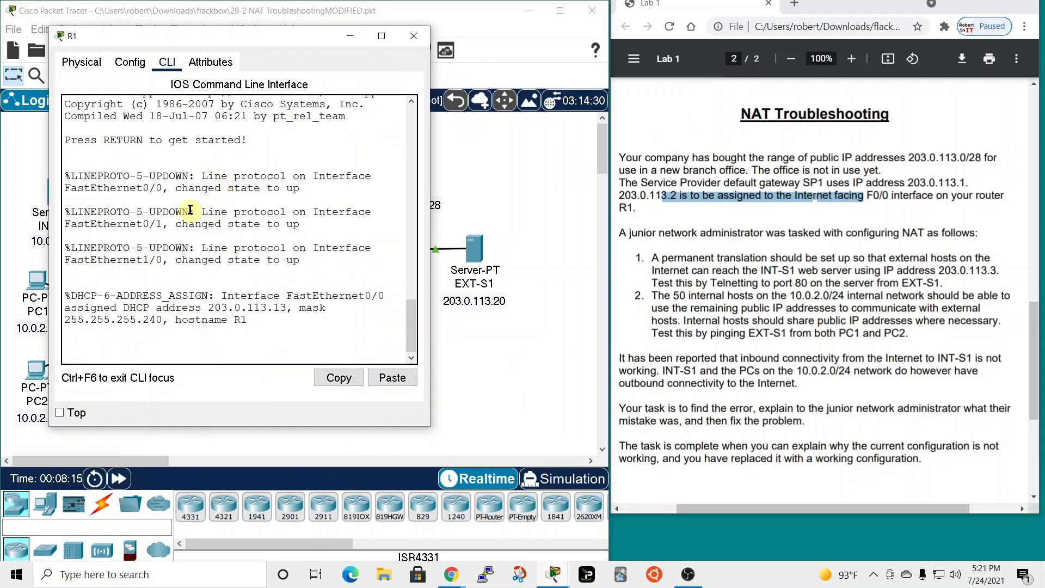
pyautogui.press('Return')
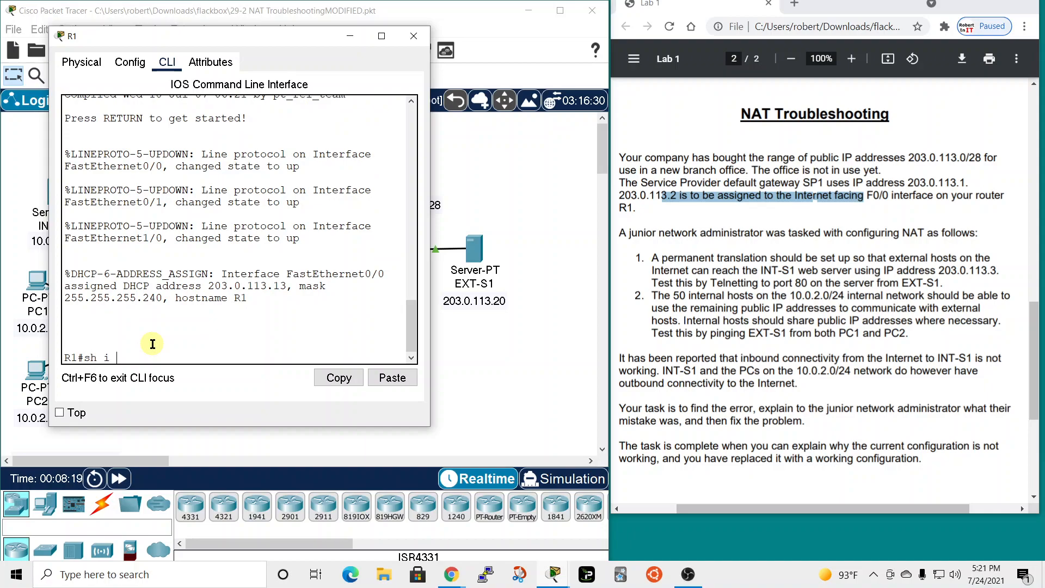
pyautogui.write('sh ip int br')
pyautogui.press('Return')
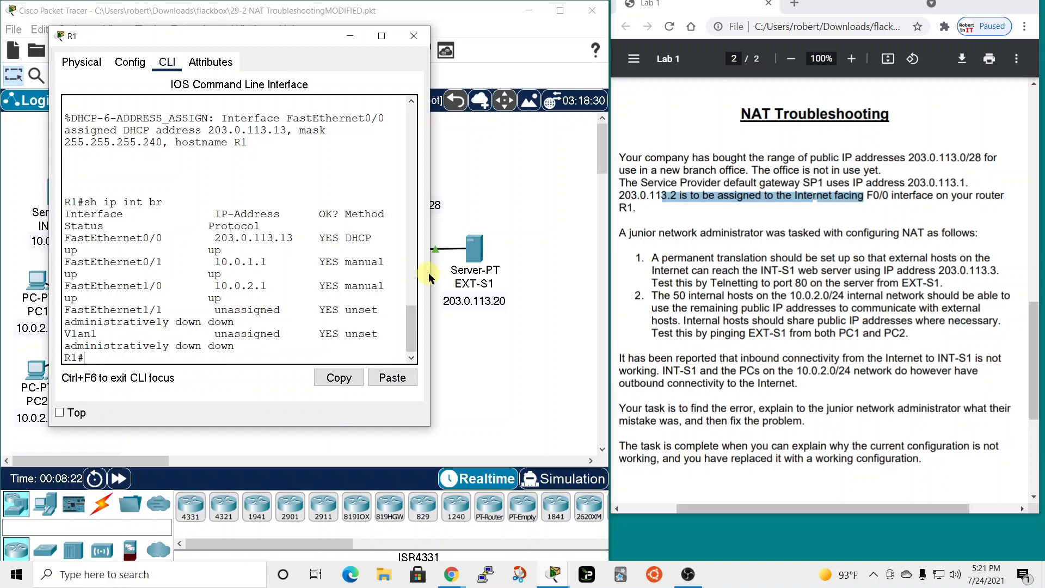
# - Widen R1's window and compare FastEthernet0/0's address and assignment method with the 203.0.113.2 required by the lab sheet
pyautogui.moveTo(431, 274); pyautogui.dragTo(655, 273)
pyautogui.moveTo(430, 35); pyautogui.dragTo(674, 12)
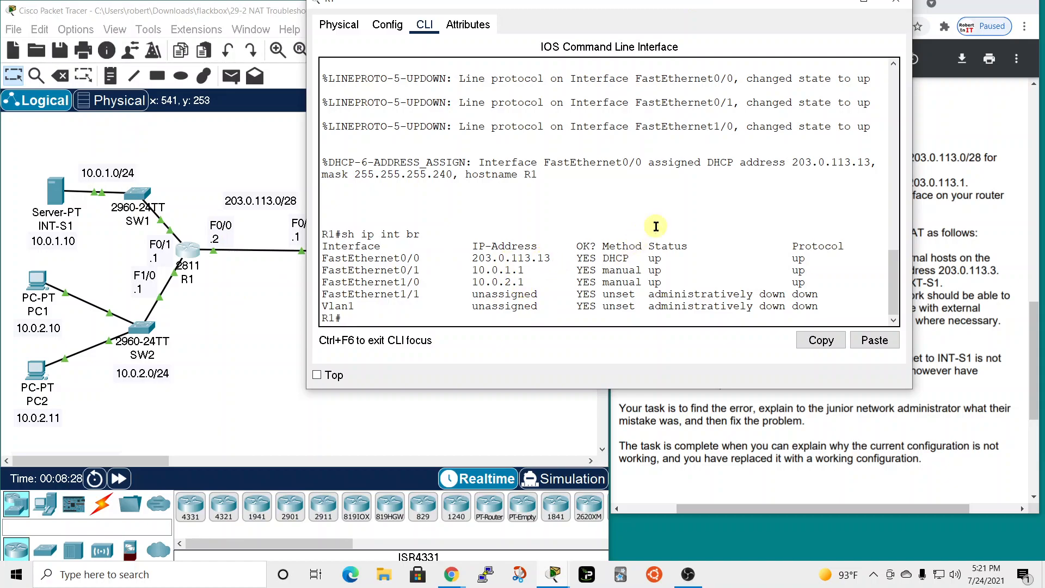
pyautogui.moveTo(723, 2); pyautogui.dragTo(436, 30)
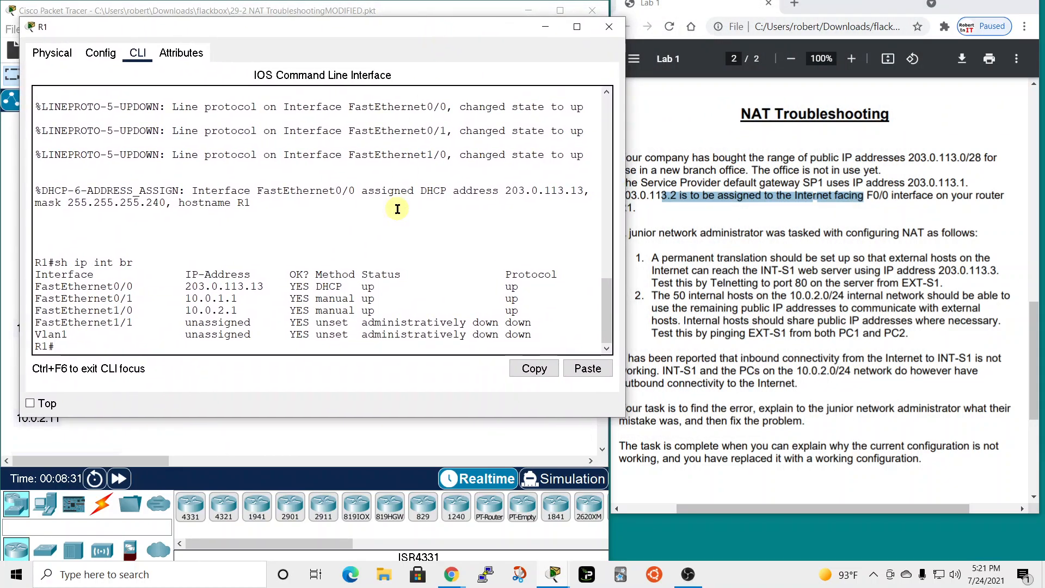
pyautogui.click(671, 207)
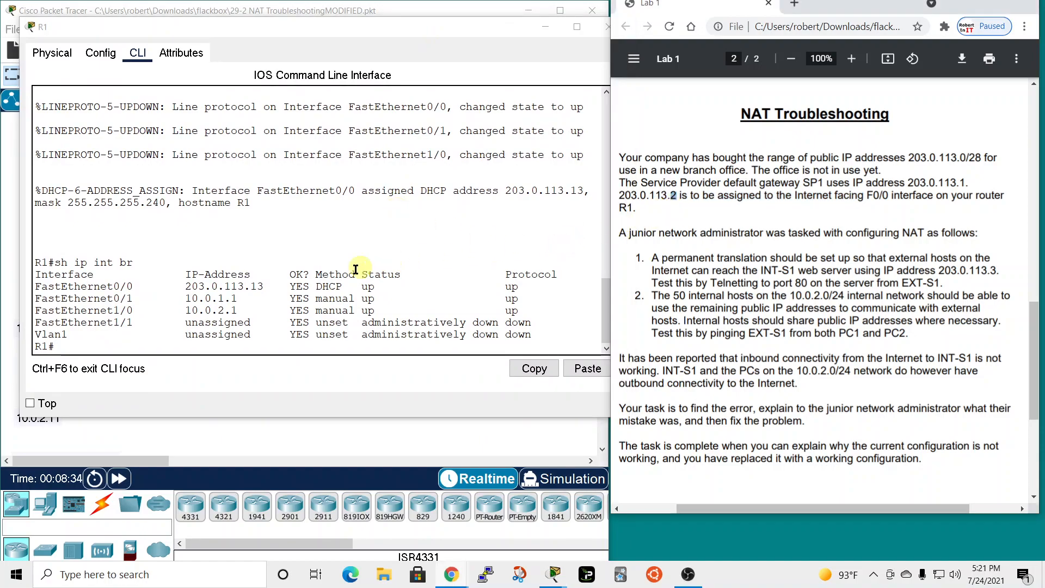
pyautogui.moveTo(317, 285); pyautogui.dragTo(346, 286)
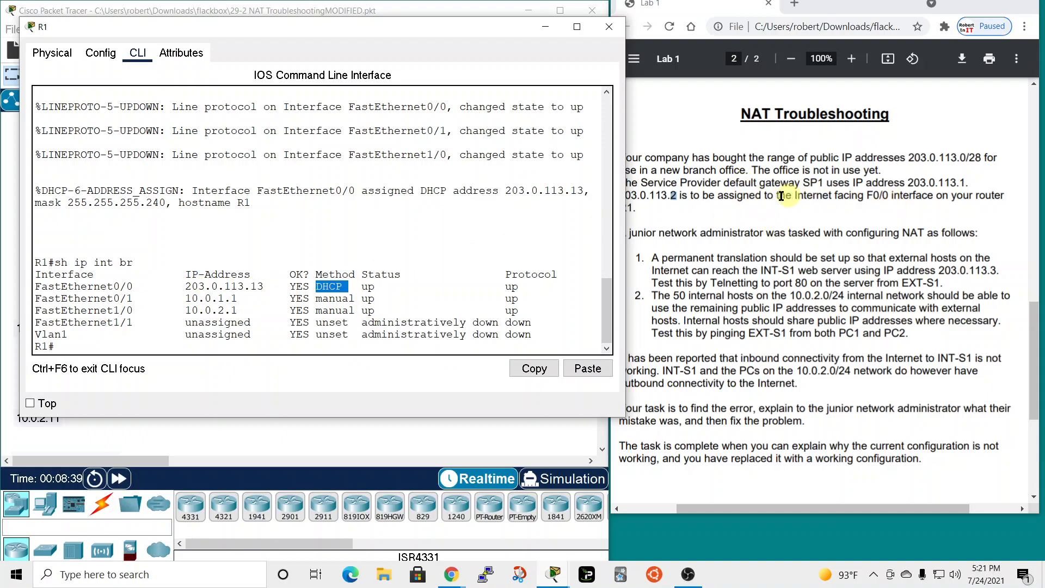
pyautogui.moveTo(470, 28)
pyautogui.mouseDown()
pyautogui.moveTo(381, 25)
pyautogui.moveTo(514, 25)
pyautogui.moveTo(468, 18)
pyautogui.mouseUp()
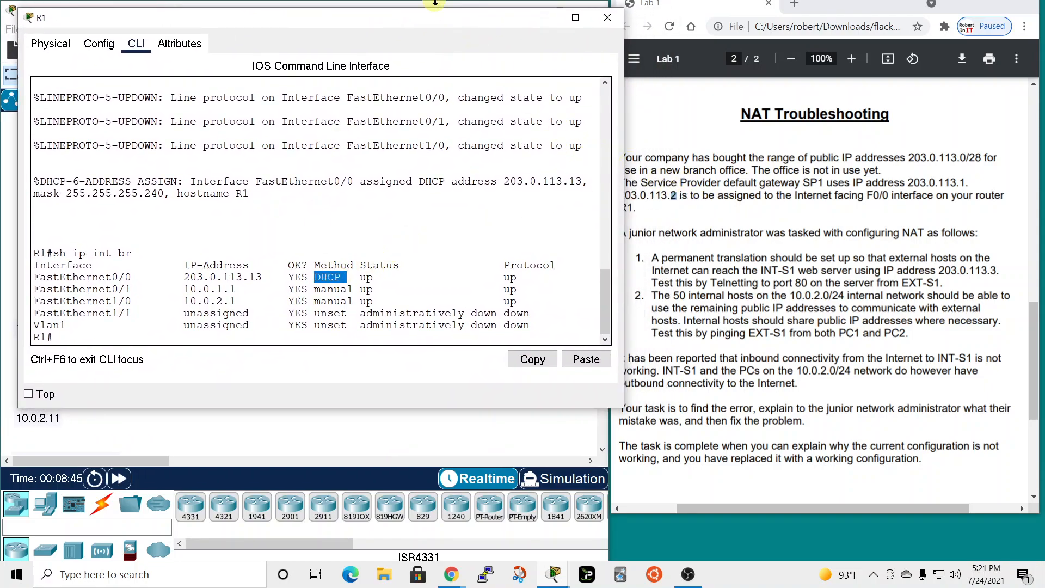
pyautogui.moveTo(452, 20); pyautogui.dragTo(587, 21)
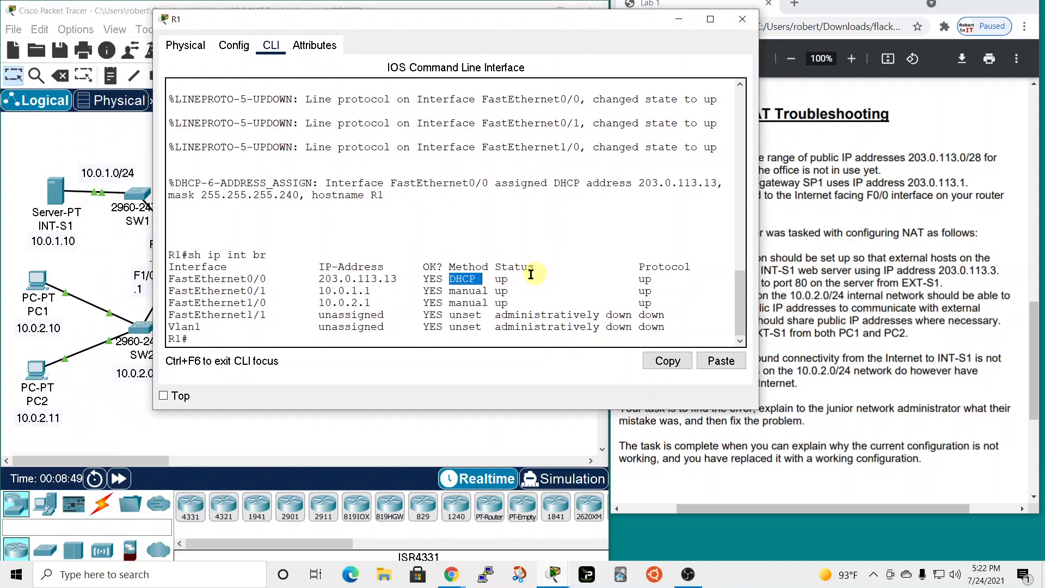
# - Enter interface configuration mode for FastEthernet 0/0 on R1
pyautogui.click(224, 337)
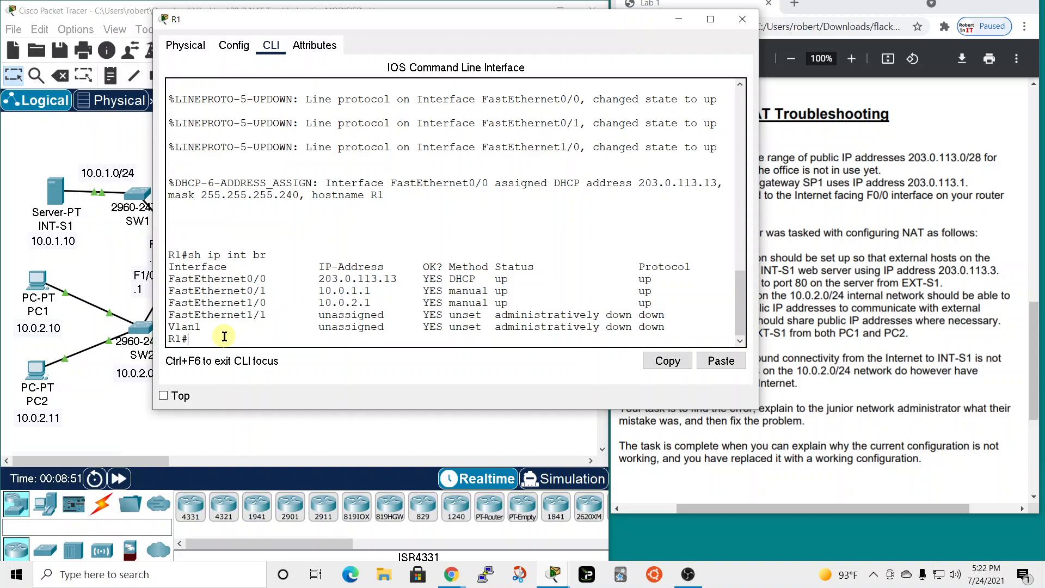
pyautogui.write('conf t')
pyautogui.press('Return')
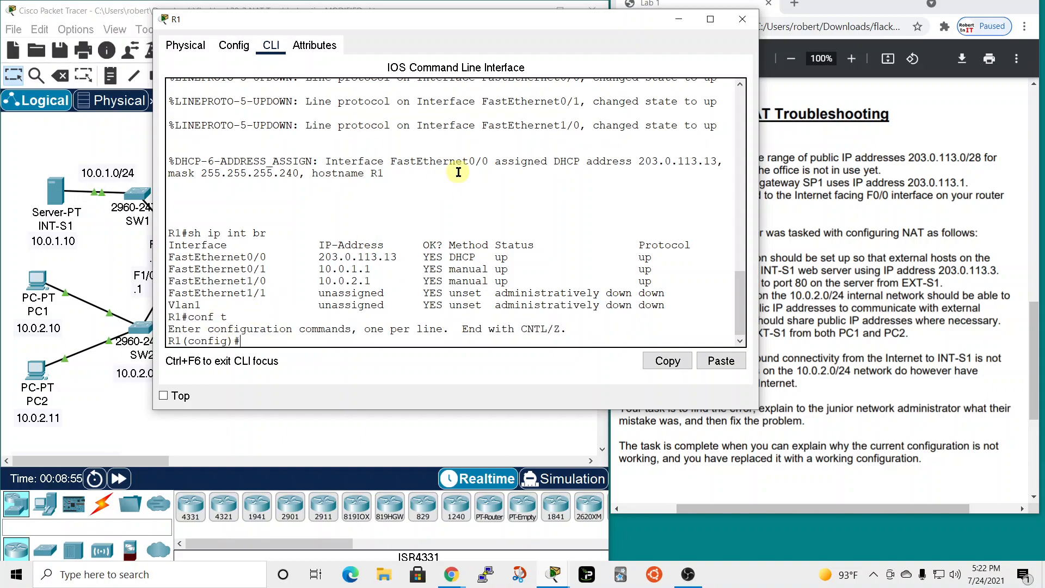
pyautogui.write('int')
pyautogui.press('Tab')
pyautogui.write('fa')
pyautogui.press('Tab')
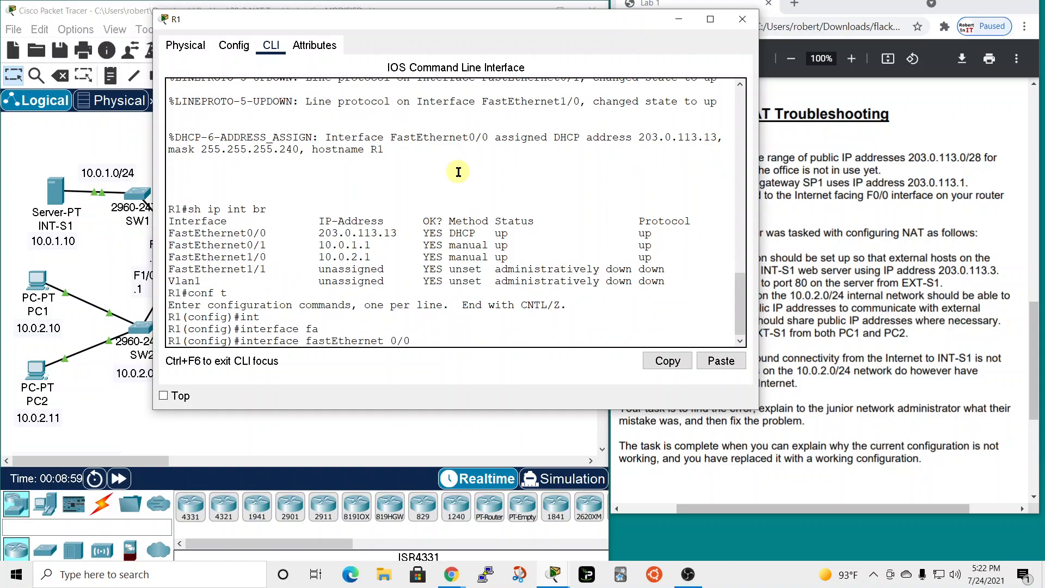
pyautogui.write('0/0')
pyautogui.press('Return')
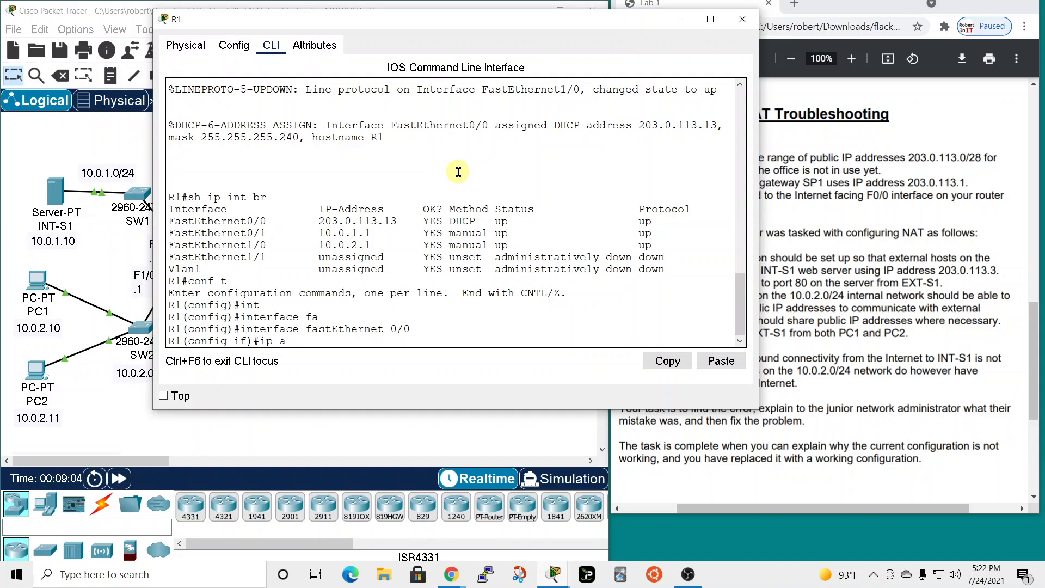
# - Assign the address 203.0.113.2 with mask 255.255.255.240 to R1's FastEthernet 0/0, as the lab sheet requires
pyautogui.write('ip address')
pyautogui.press('Tab')
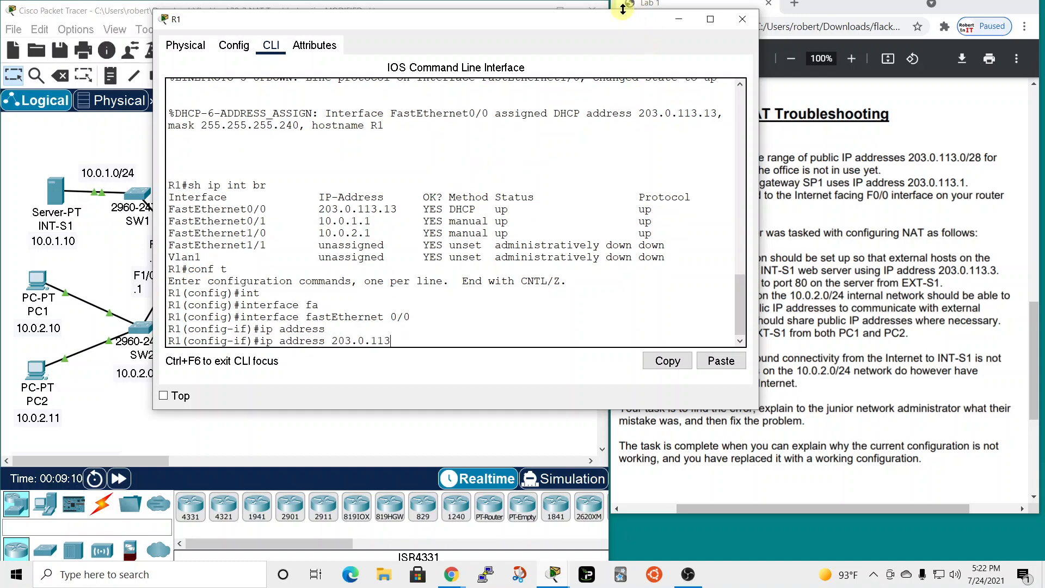
pyautogui.moveTo(553, 18); pyautogui.dragTo(423, 26)
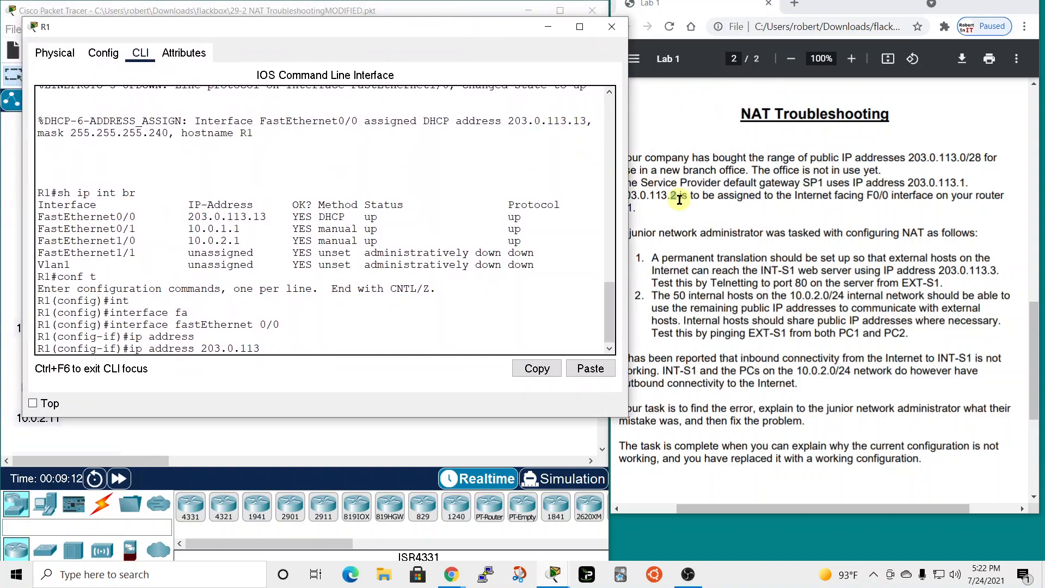
pyautogui.write('203.0.113.2')
pyautogui.write('255.255.255.240')
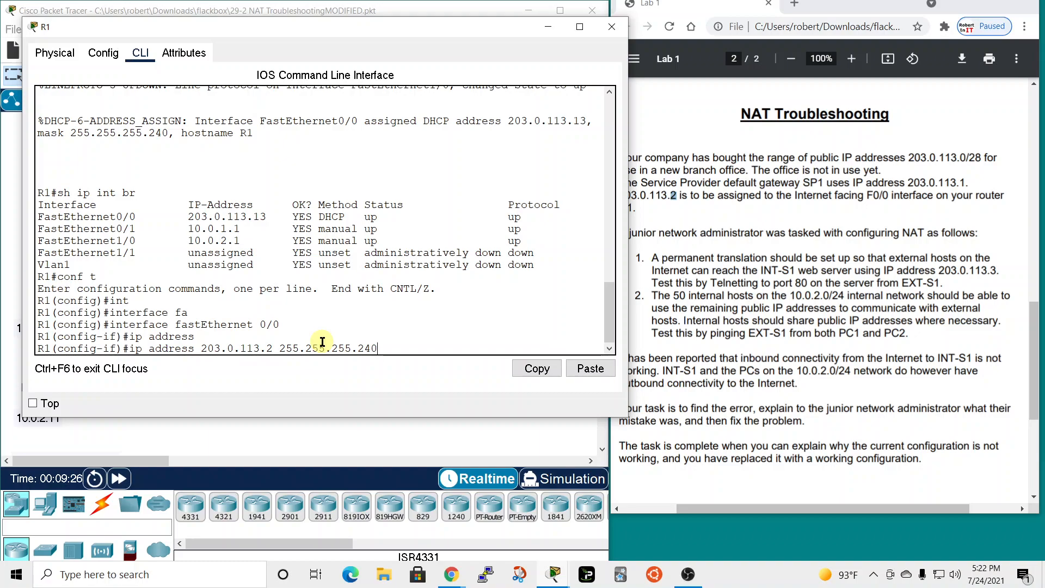
pyautogui.press('Return')
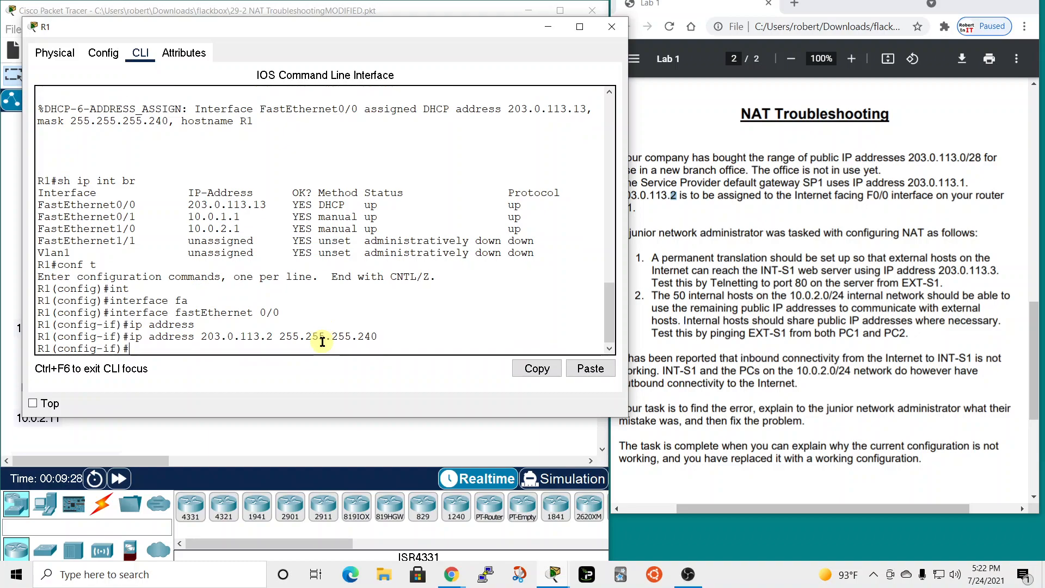
# - Check R1's interface addresses with "do sho ip int br" and close the router's window
pyautogui.write('do sho ip int br')
pyautogui.press('Return')
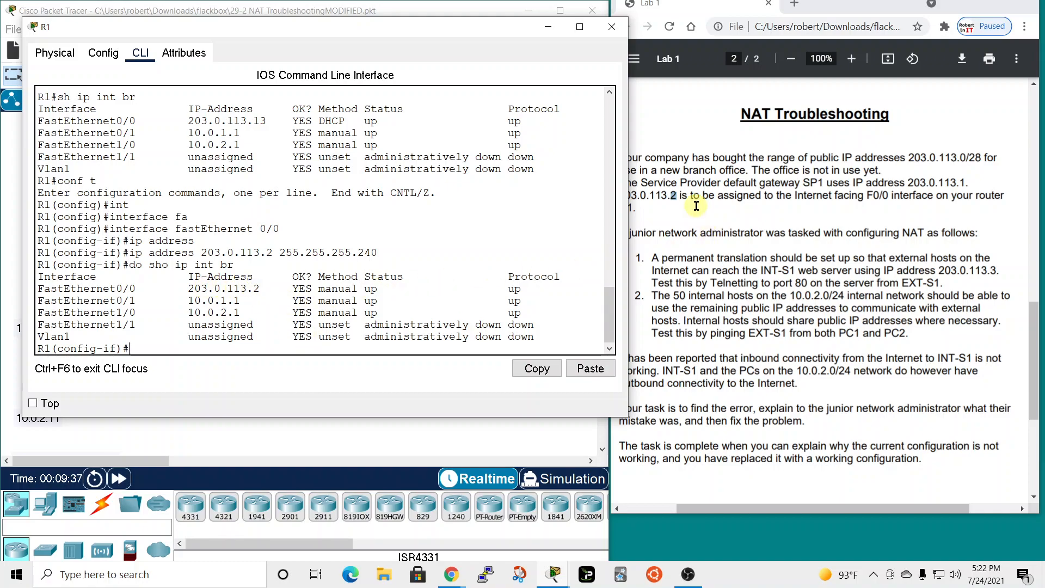
pyautogui.click(612, 27)
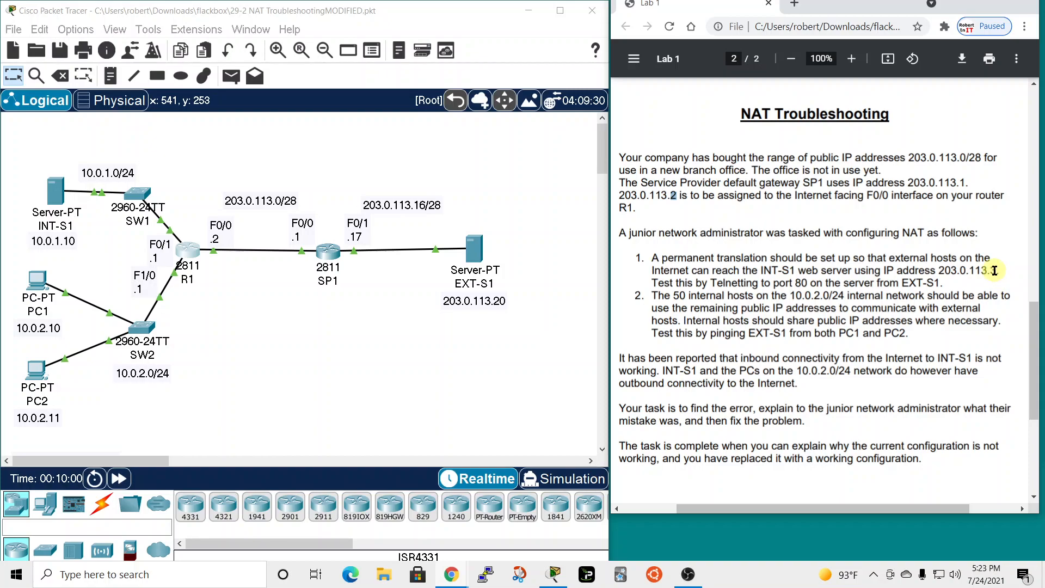
# - Reopen R1's command line, leave configuration mode with "end" and list the whole running configuration with "sh ru"
pyautogui.click(197, 256)
pyautogui.moveTo(538, 79); pyautogui.dragTo(331, 6)
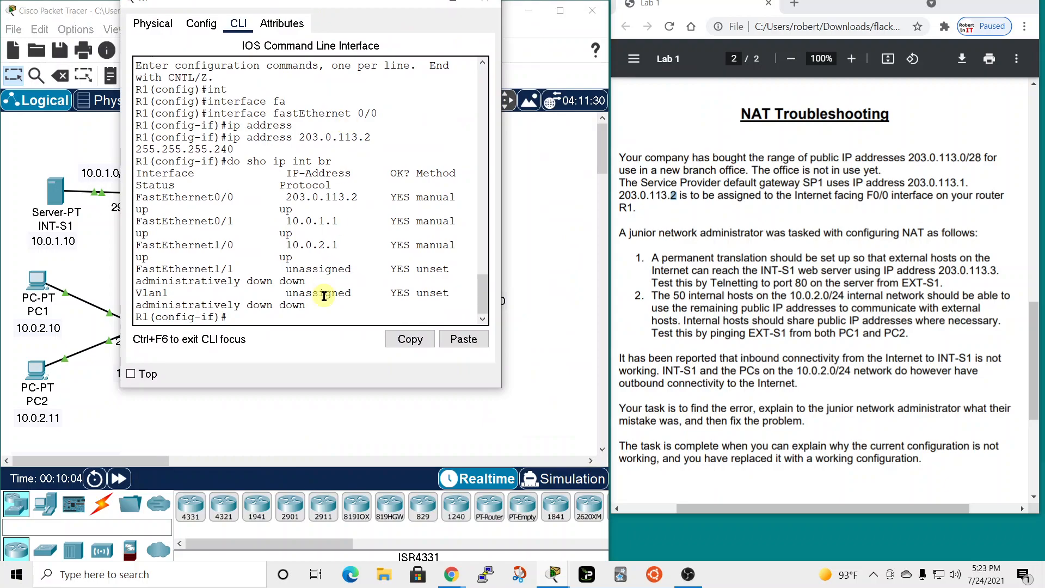
pyautogui.write('end')
pyautogui.press('Return')
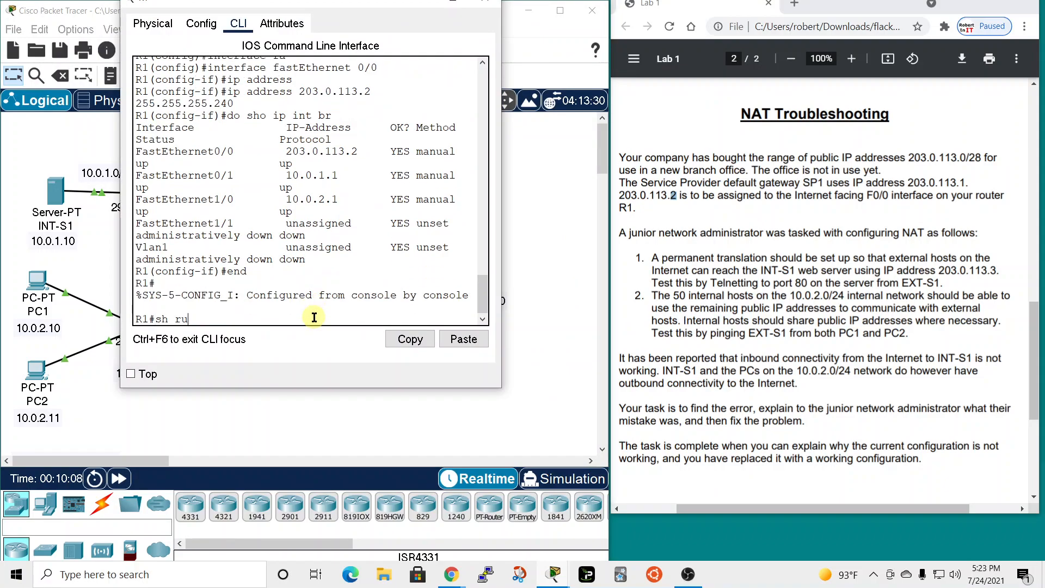
pyautogui.write('sh ru')
pyautogui.press('Return')
pyautogui.moveTo(501, 184); pyautogui.dragTo(720, 184)
pyautogui.scroll(-5, 285, 195)
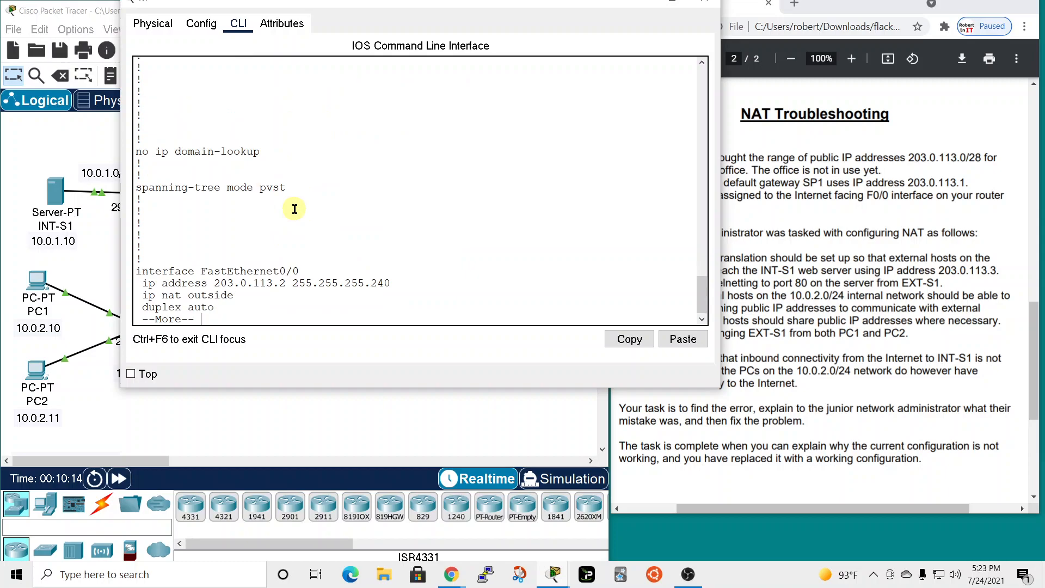
pyautogui.press('space')
pyautogui.press('space')
pyautogui.press('space')
# - Examine the NAT inside and outside interfaces, NAT source rules and access list in R1's running configuration against the topology and lab sheet
pyautogui.scroll(6, 326, 248)
pyautogui.scroll(10, 309, 234)
pyautogui.scroll(-7, 309, 233)
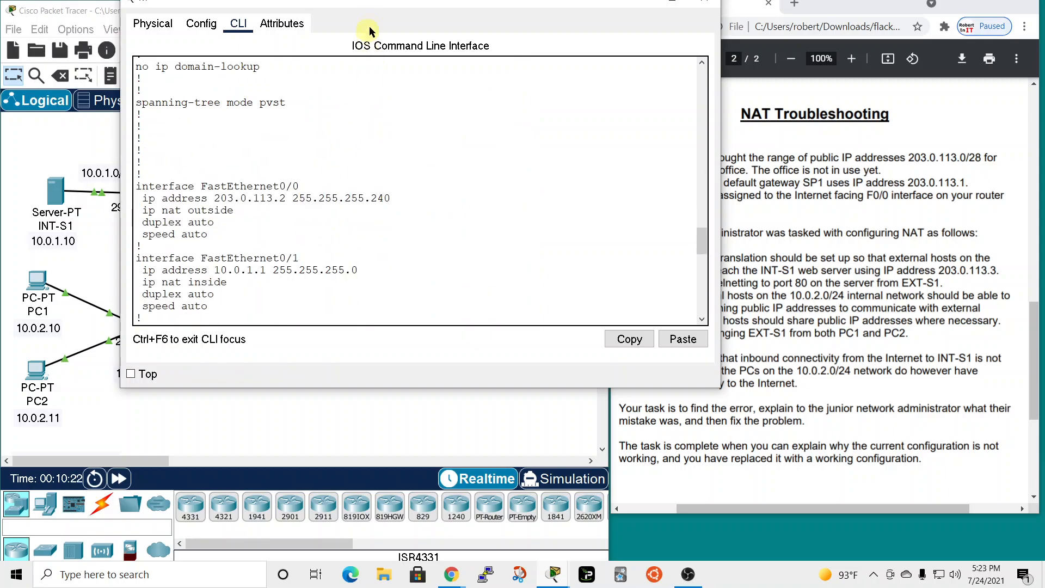
pyautogui.moveTo(374, 0); pyautogui.dragTo(580, 45)
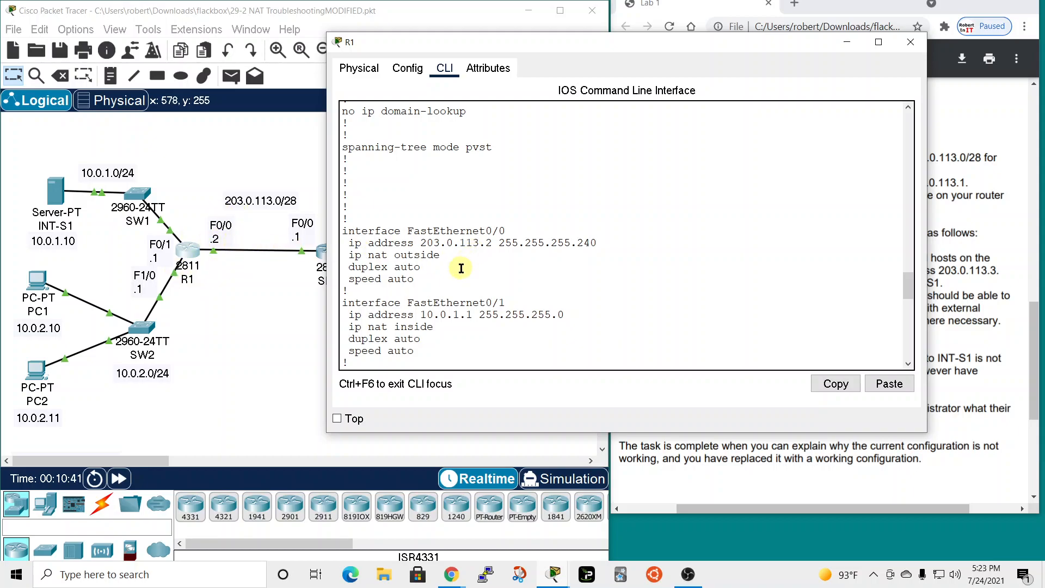
pyautogui.scroll(-1, 457, 263)
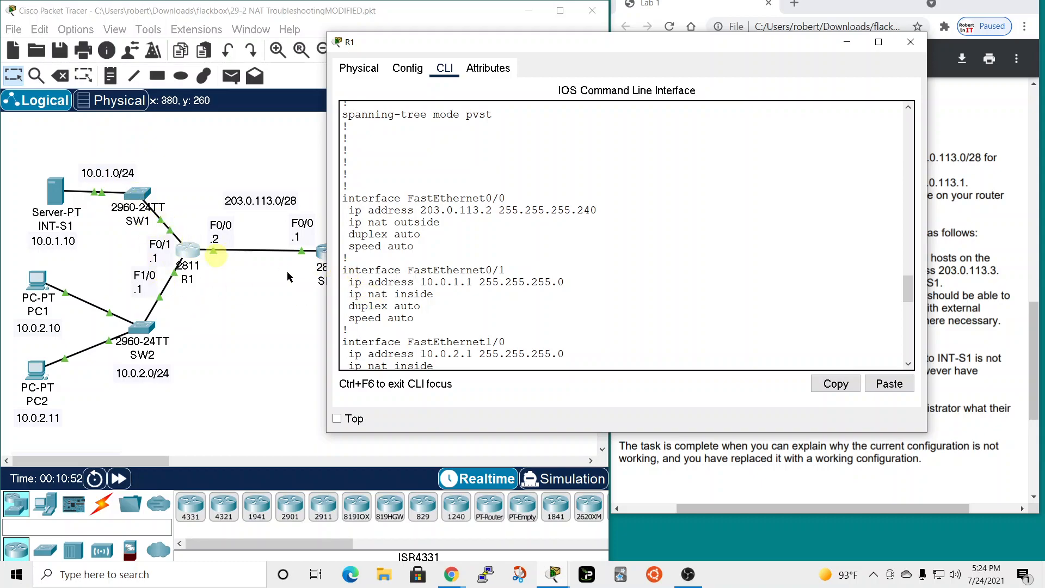
pyautogui.scroll(-2, 469, 291)
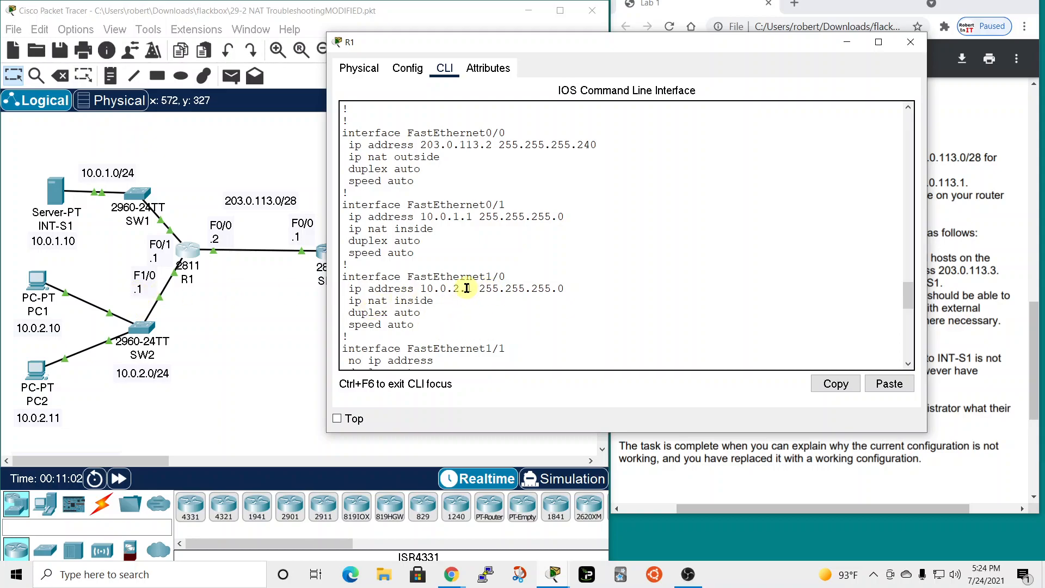
pyautogui.scroll(-3, 466, 287)
pyautogui.scroll(-4, 466, 287)
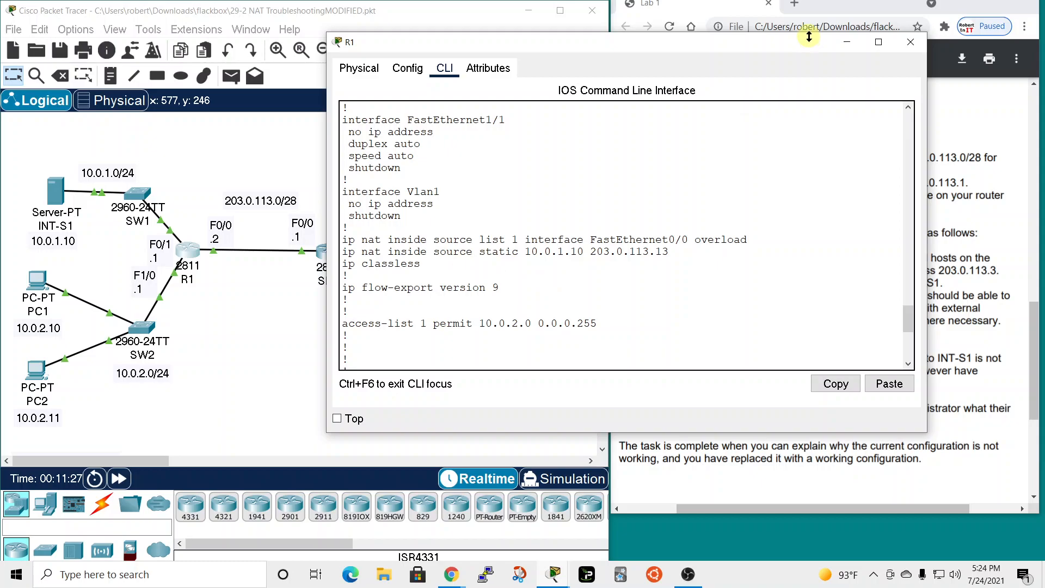
pyautogui.moveTo(796, 44); pyautogui.dragTo(476, 72)
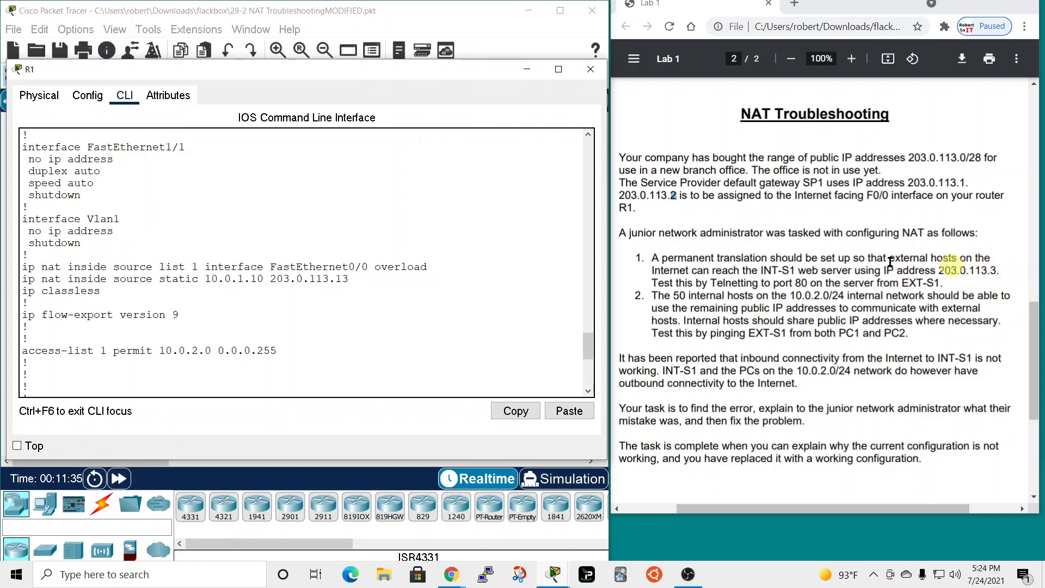
pyautogui.moveTo(456, 70); pyautogui.dragTo(831, 65)
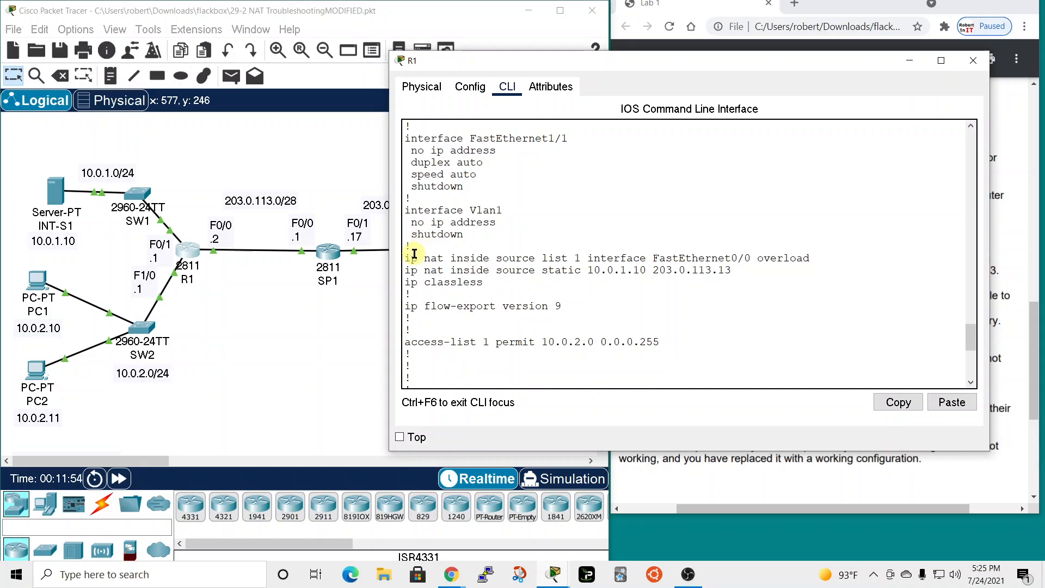
# - Remove R1's overload rule with "no ip nat inside source list 1 interface FastEthernet0/0 overload" in global configuration mode
pyautogui.moveTo(406, 258); pyautogui.dragTo(809, 261)
pyautogui.rightClick(801, 260)
pyautogui.click(819, 268)
pyautogui.scroll(-5, 552, 325)
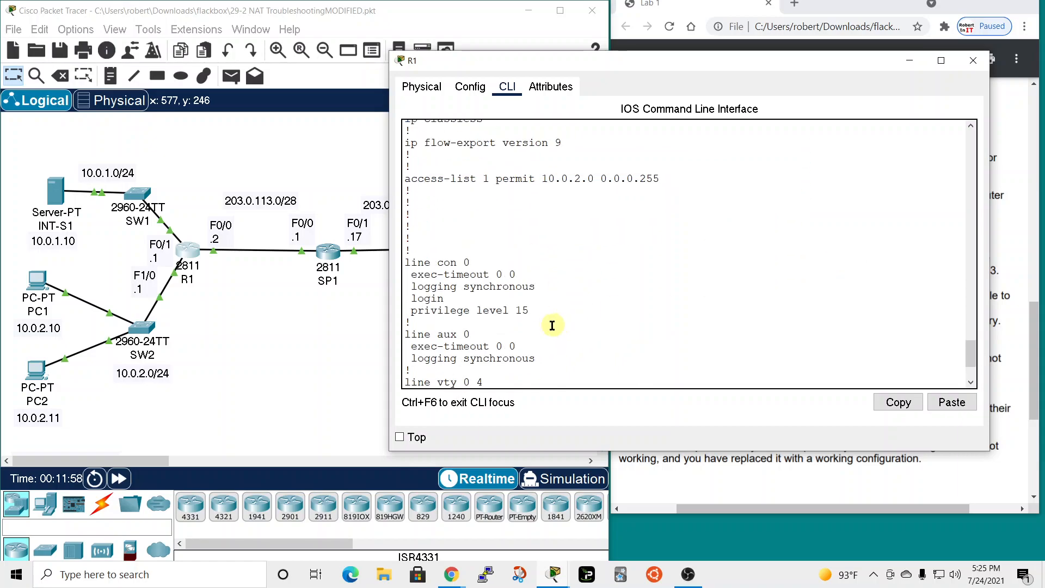
pyautogui.scroll(-3, 545, 325)
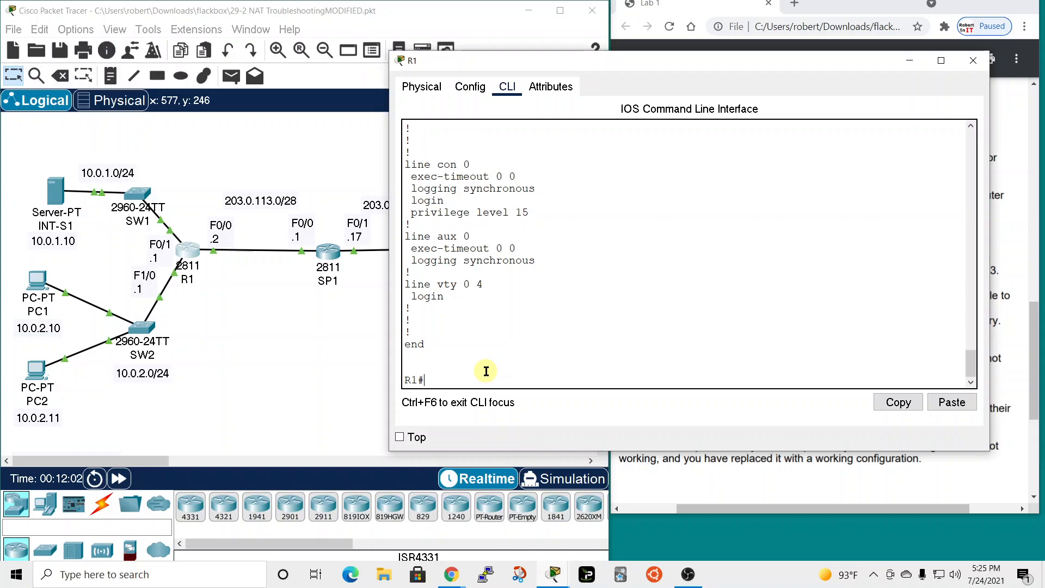
pyautogui.write('f t')
pyautogui.press('Return')
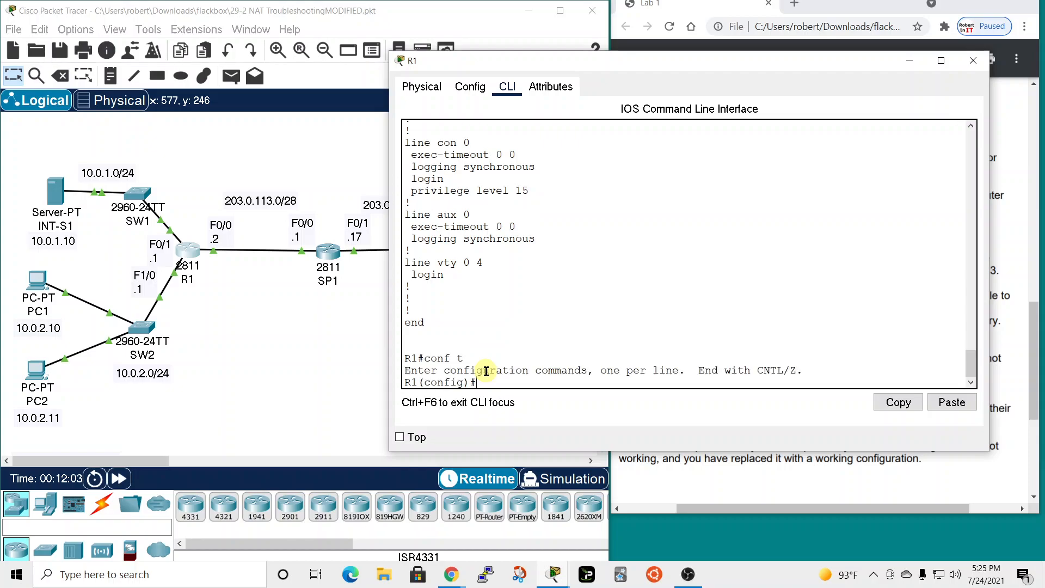
pyautogui.write('no')
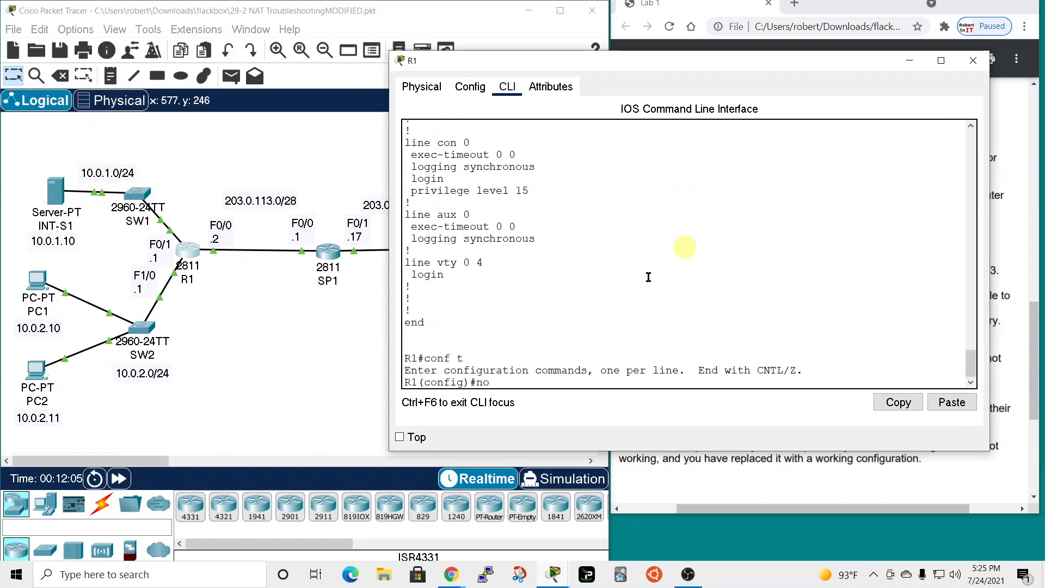
pyautogui.rightClick(512, 383)
pyautogui.click(547, 415)
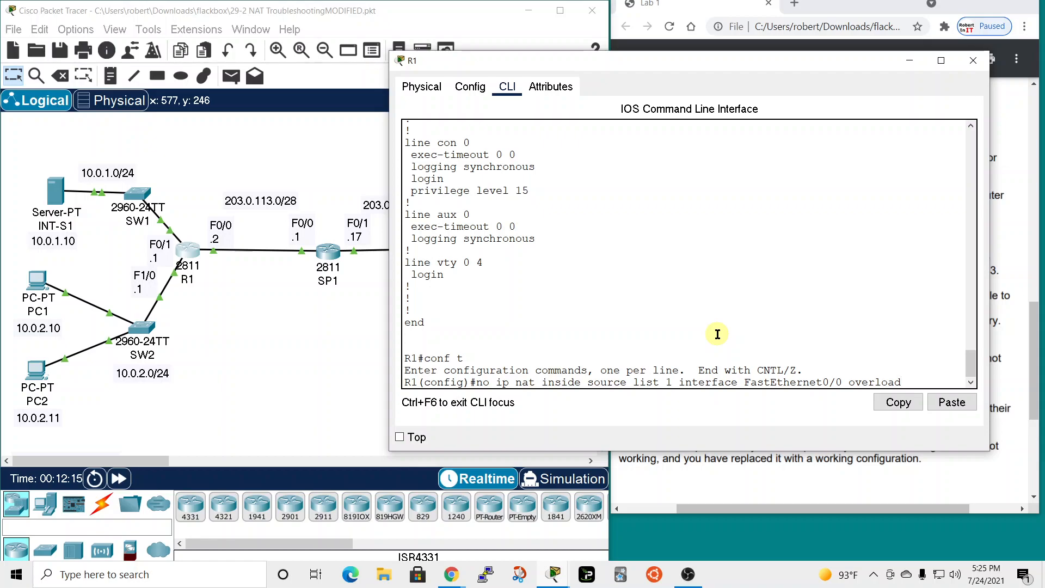
pyautogui.press('Return')
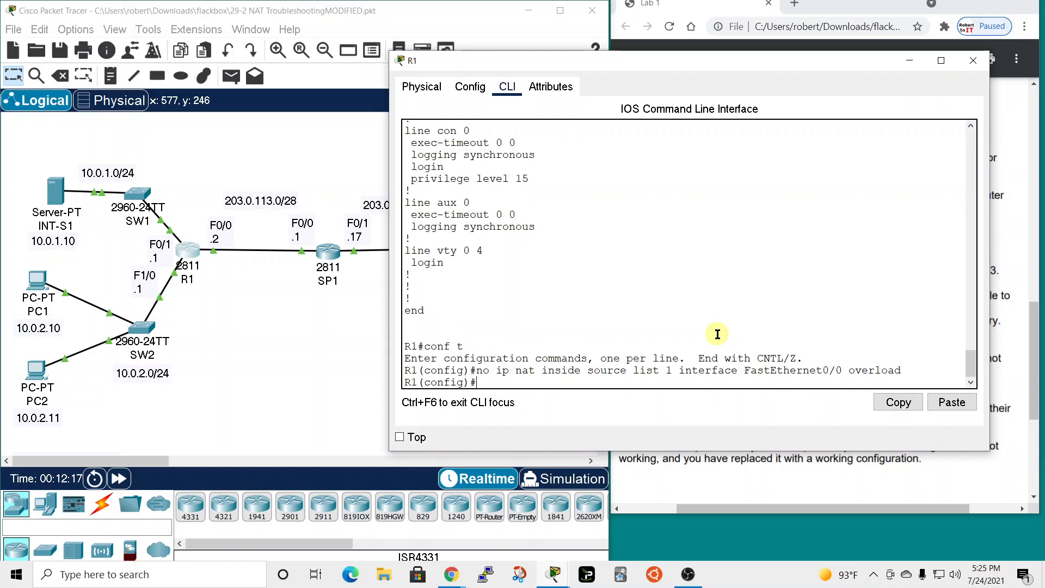
# - Remove the wrong static translation with "no ip nat inside source static 10.0.1.10 203.0.113.13", reusing the line from the running configuration
pyautogui.scroll(10, 713, 333)
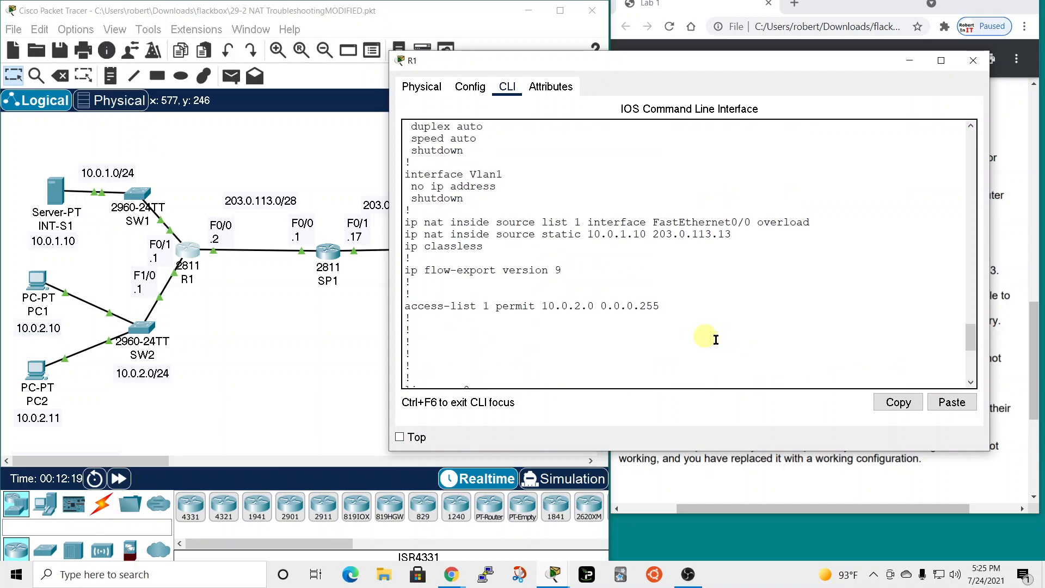
pyautogui.moveTo(405, 234); pyautogui.dragTo(733, 230)
pyautogui.hotkey('ctrl', 'c')
pyautogui.rightClick(713, 232)
pyautogui.click(730, 237)
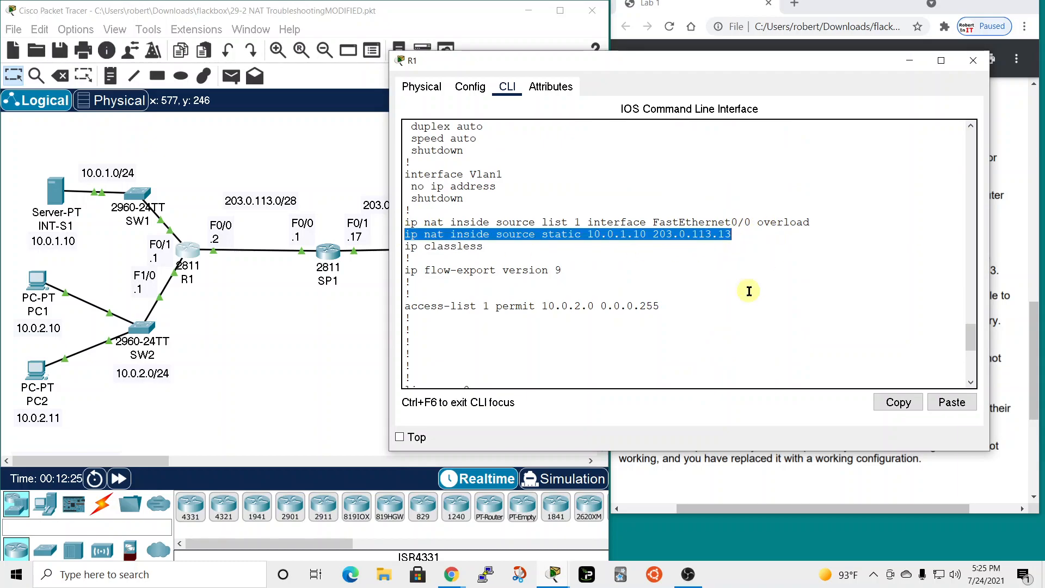
pyautogui.click(746, 291)
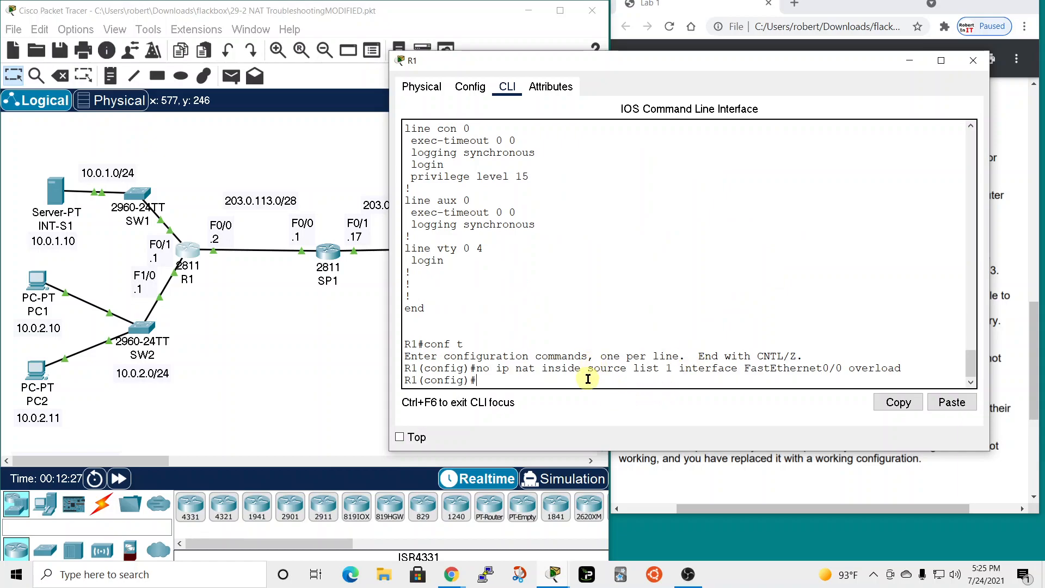
pyautogui.write('no')
pyautogui.rightClick(580, 381)
pyautogui.click(625, 402)
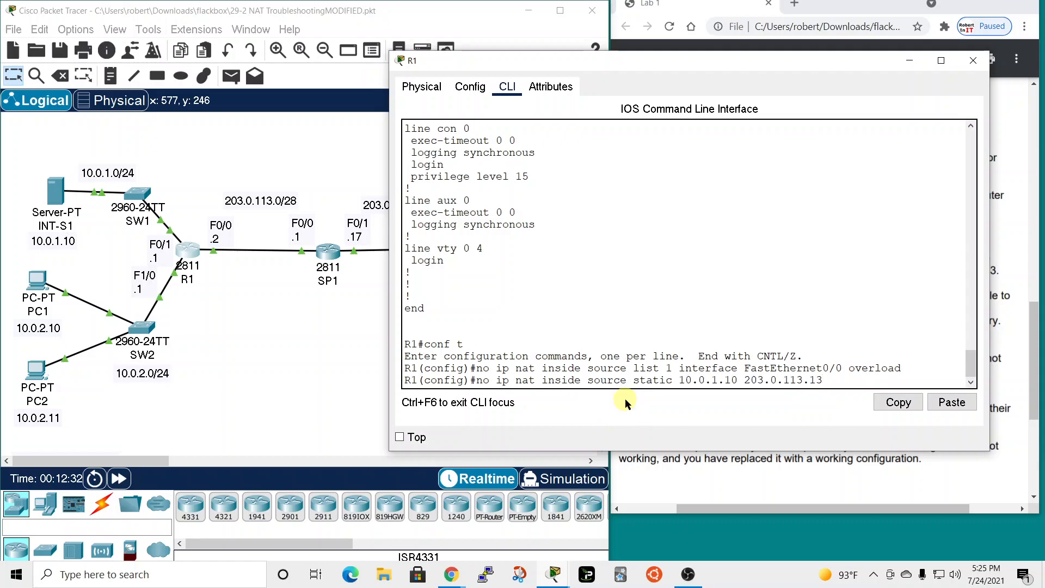
pyautogui.press('Return')
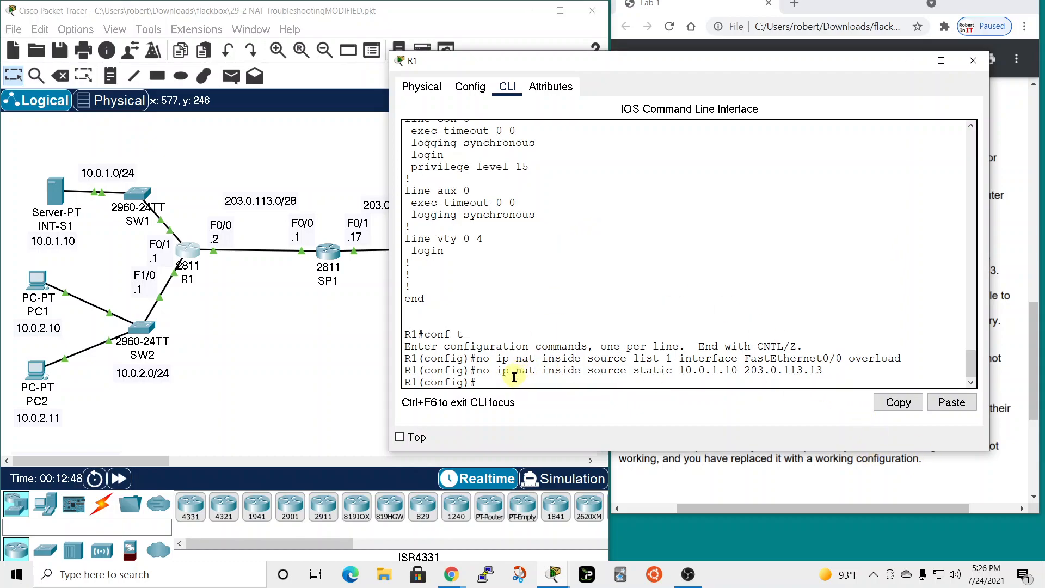
# - Add the static translation "ip nat inside source static 10.0.1.10 203.0.113.3" on R1, checking the public address against the lab sheet
pyautogui.rightClick(497, 381)
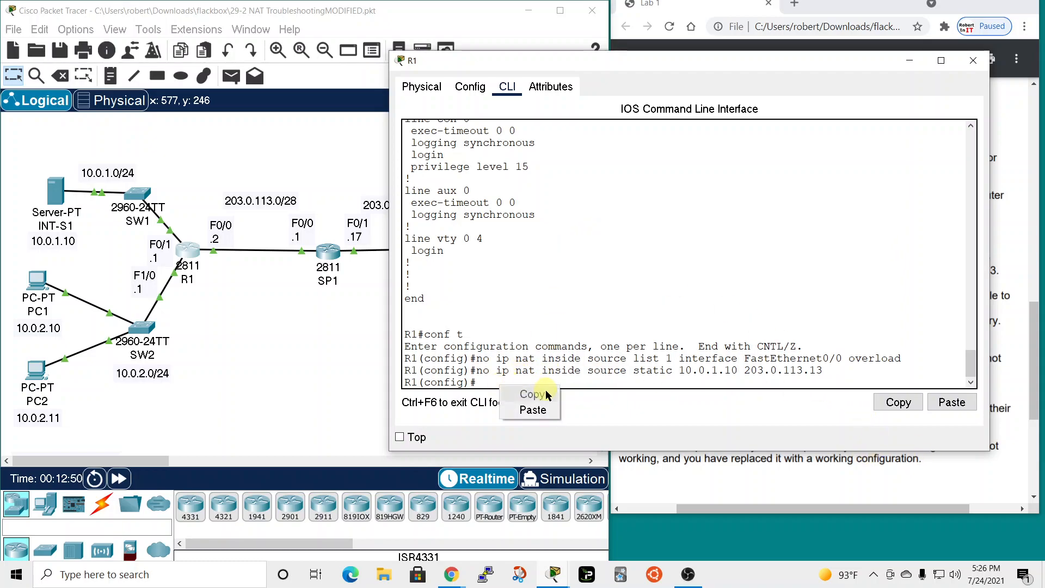
pyautogui.click(539, 410)
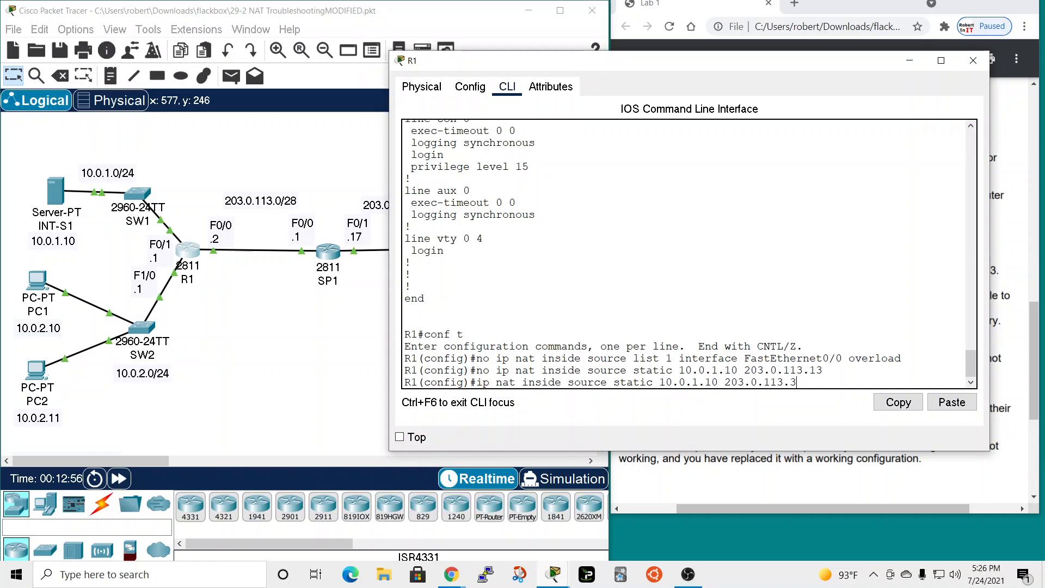
pyautogui.moveTo(780, 65); pyautogui.dragTo(409, 55)
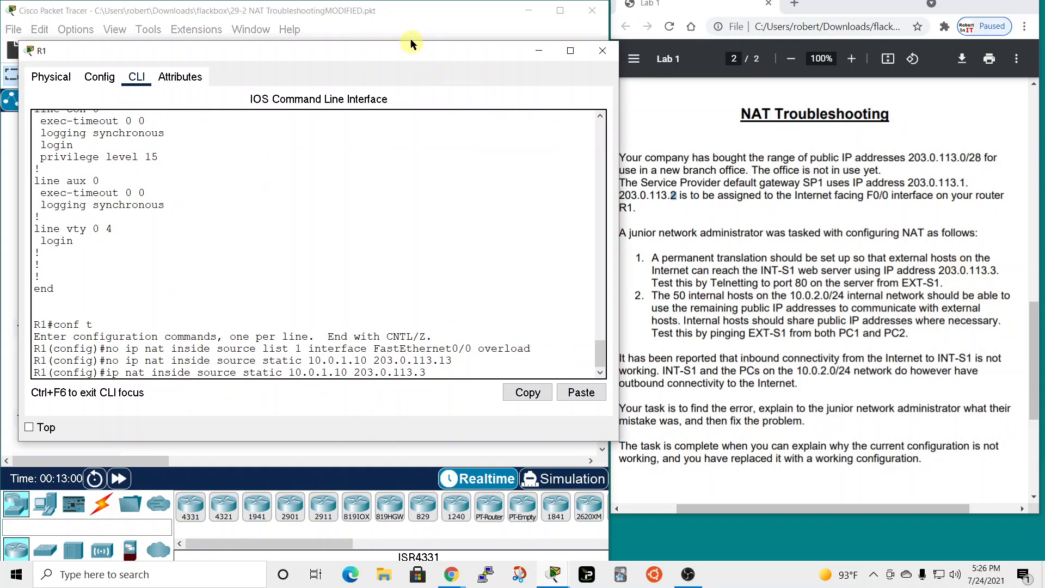
pyautogui.moveTo(403, 55); pyautogui.dragTo(749, 50)
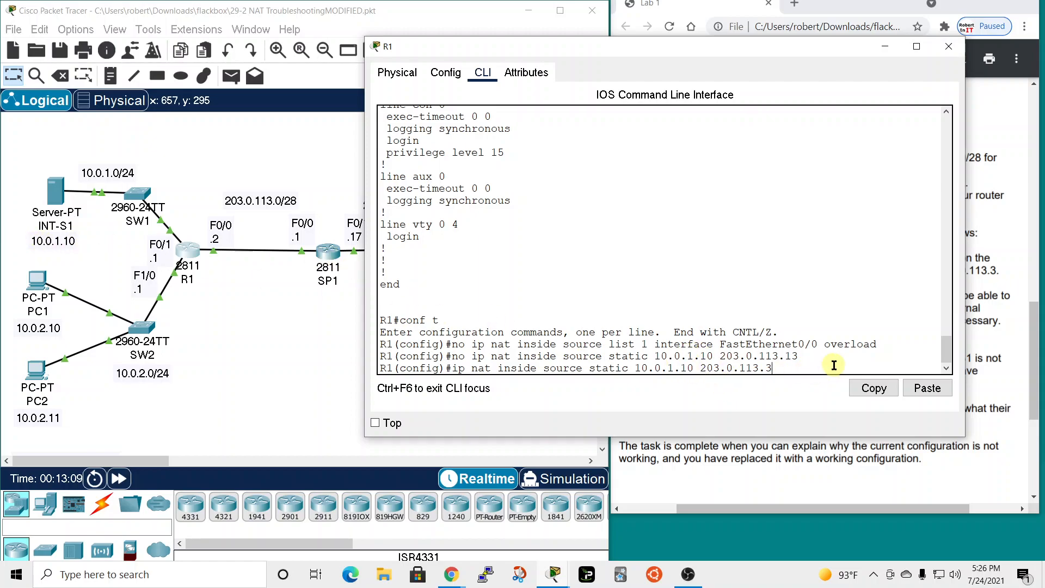
pyautogui.press('Return')
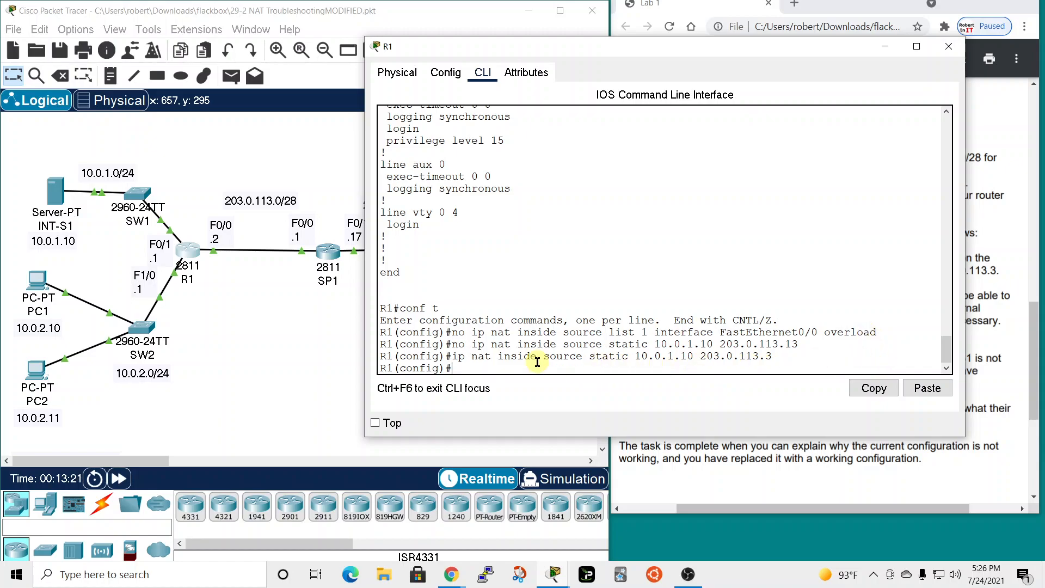
# - Narrow R1's window beside the lab sheet and compare the listed NAT rules and access list 1 with the requirement for the 10.0.2.0/24 hosts
pyautogui.moveTo(742, 41); pyautogui.dragTo(505, 9)
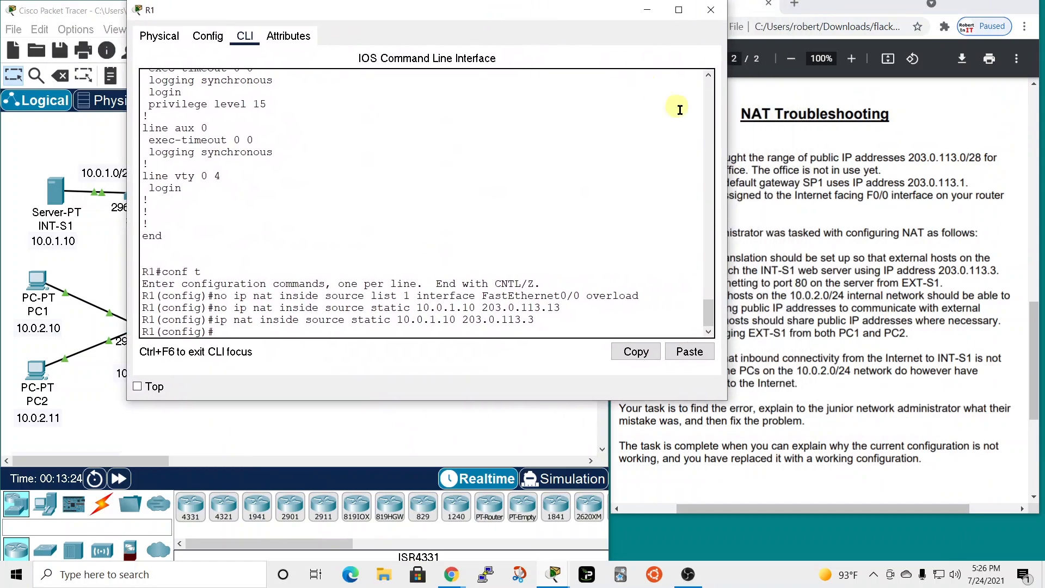
pyautogui.moveTo(728, 163); pyautogui.dragTo(586, 163)
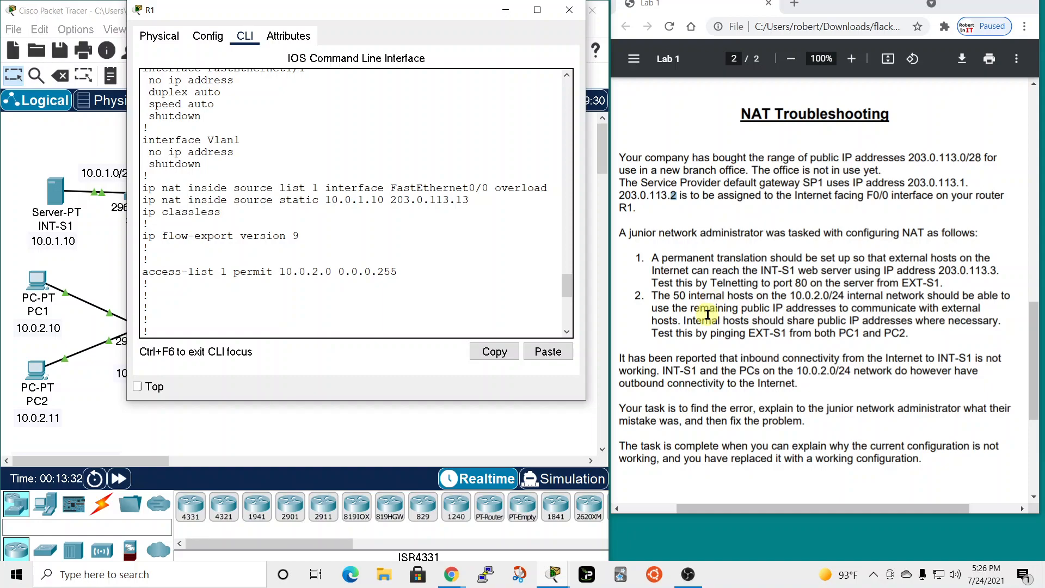
pyautogui.write('conf t no ip nat inside source list 1 interface FastEthernet0/0 overload no ip nat inside source static 10.0.1.10 203.0.113.13 ip nat inside source static 10.0.1.10 203.0.113.3')
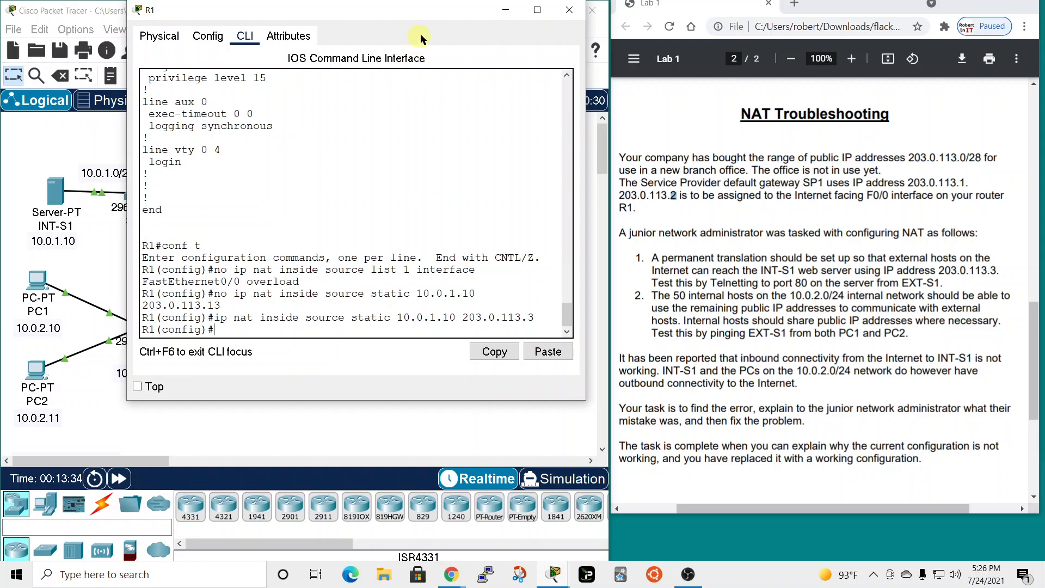
# - Close R1's window and open the Web Browser on EXT-S1's desktop
pyautogui.moveTo(425, 16); pyautogui.dragTo(631, 11)
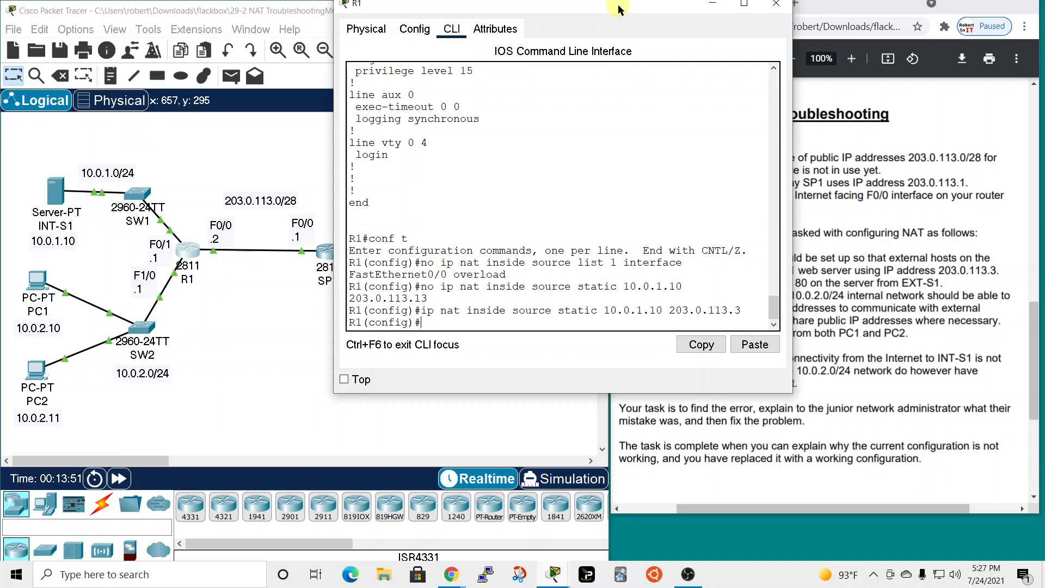
pyautogui.moveTo(618, 8); pyautogui.dragTo(606, 60)
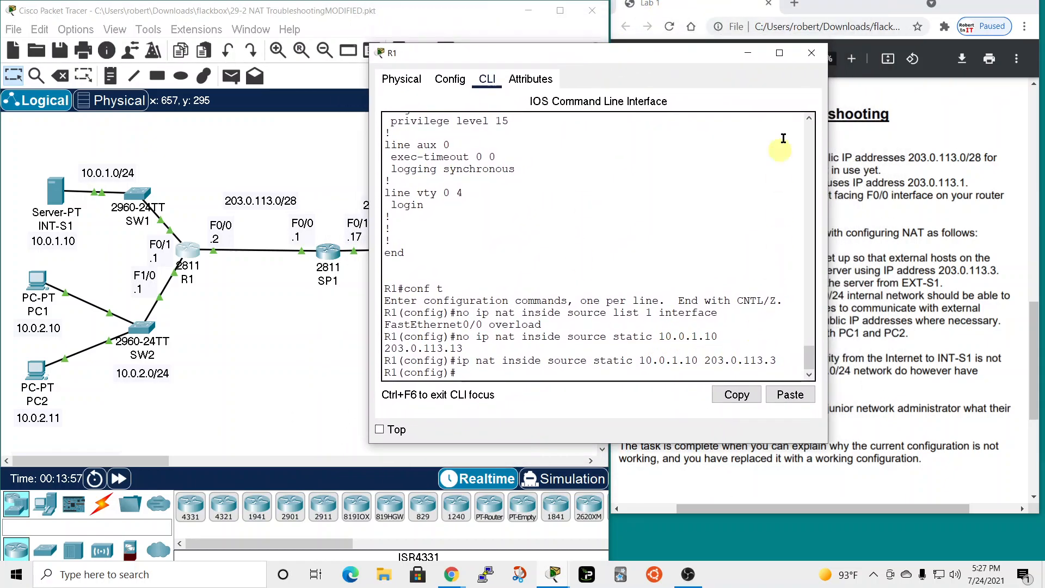
pyautogui.click(809, 57)
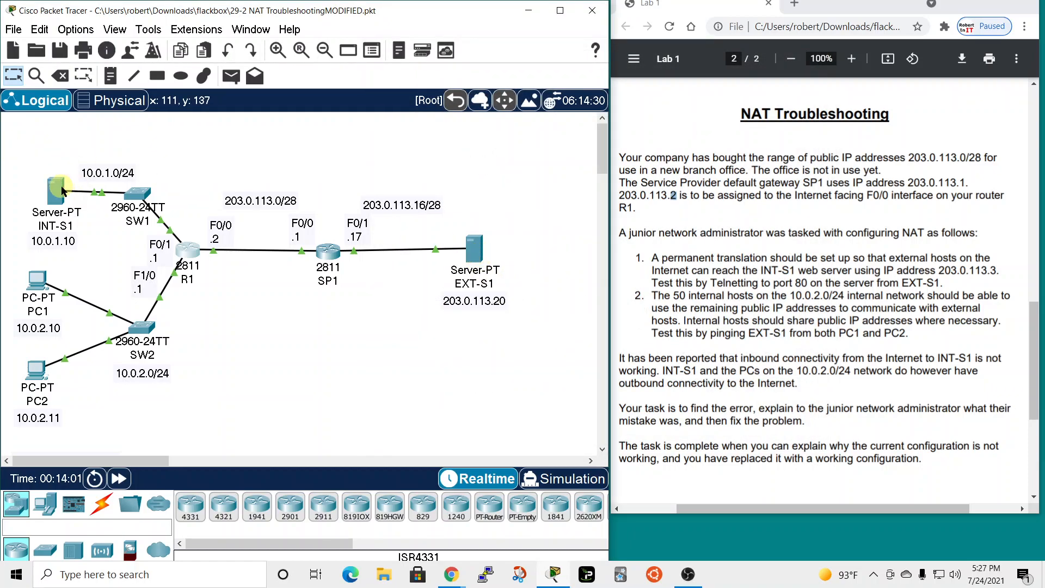
pyautogui.click(473, 248)
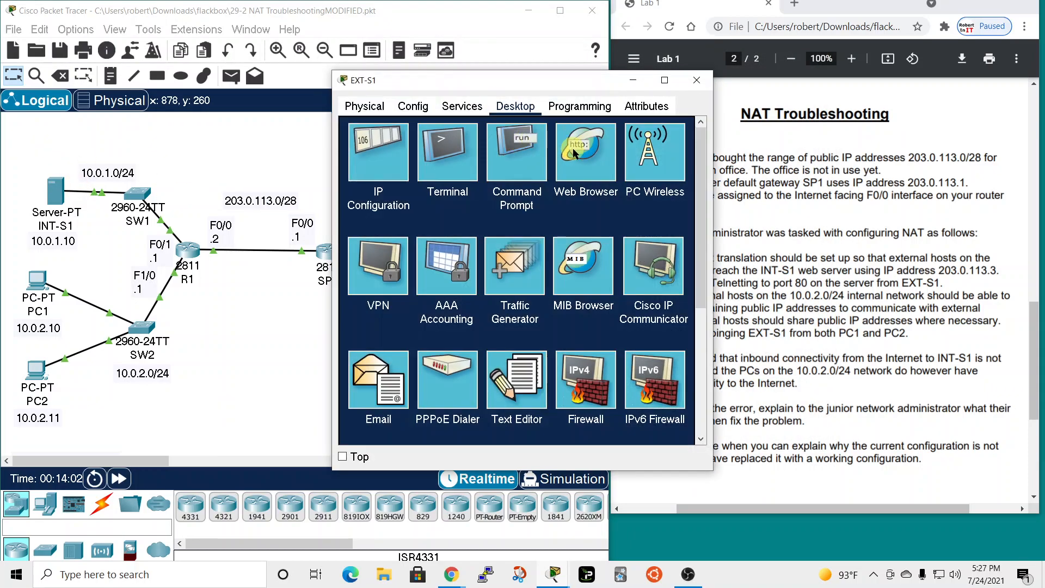
pyautogui.click(573, 148)
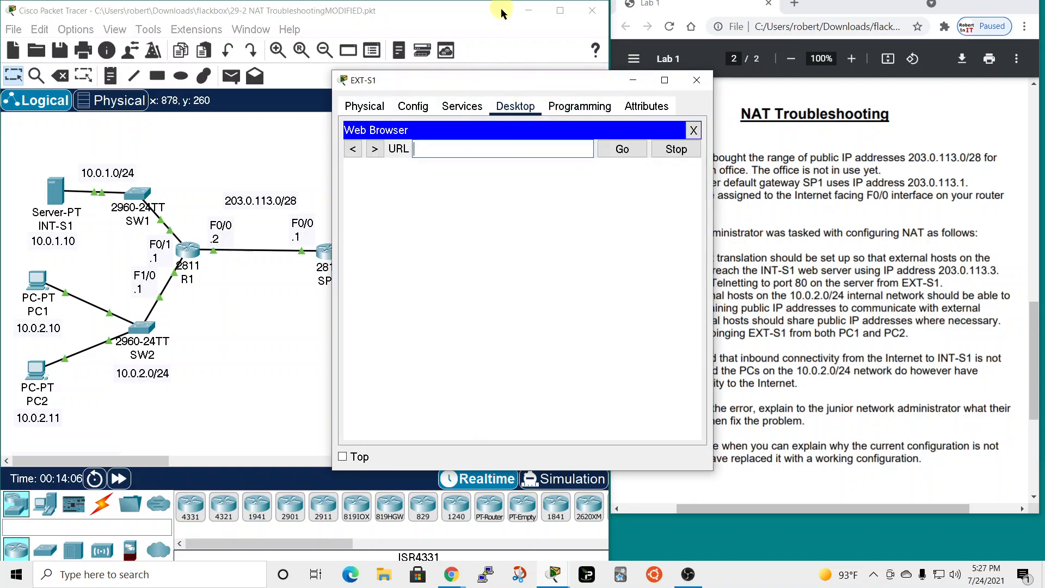
# - Test access to INT-S1 from EXT-S1's Web Browser by loading 203.0.113.3 while fast-forwarding the simulation time
pyautogui.moveTo(508, 80); pyautogui.dragTo(464, 65)
pyautogui.write('2')
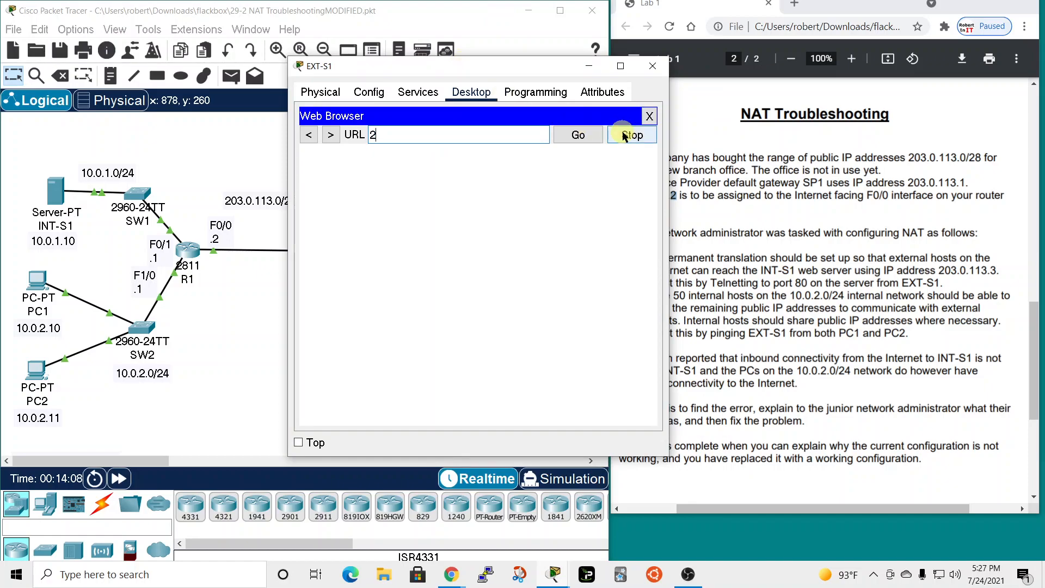
pyautogui.write('03.0.113.3')
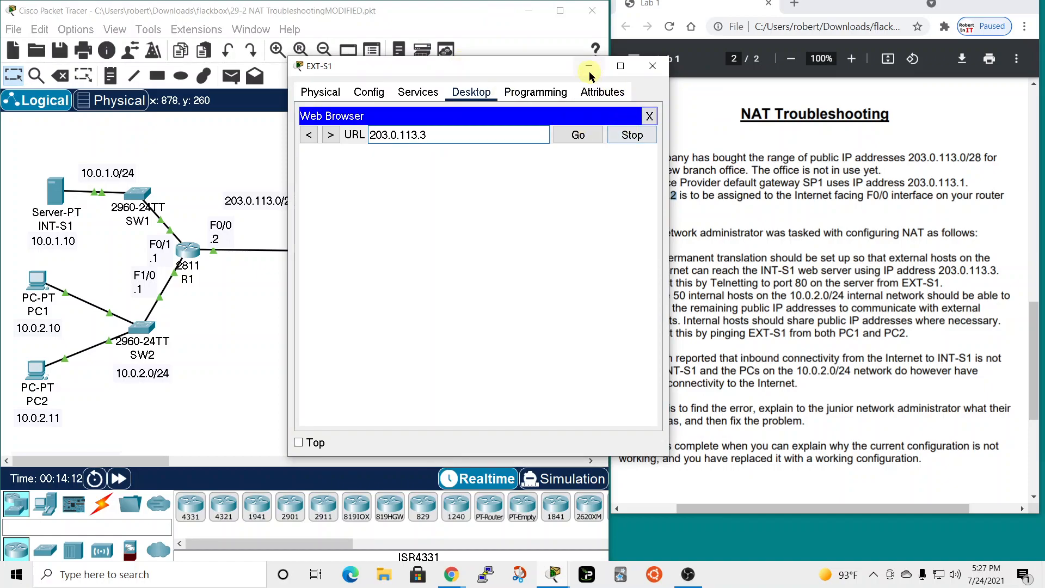
pyautogui.moveTo(494, 67); pyautogui.dragTo(782, 26)
pyautogui.click(850, 92)
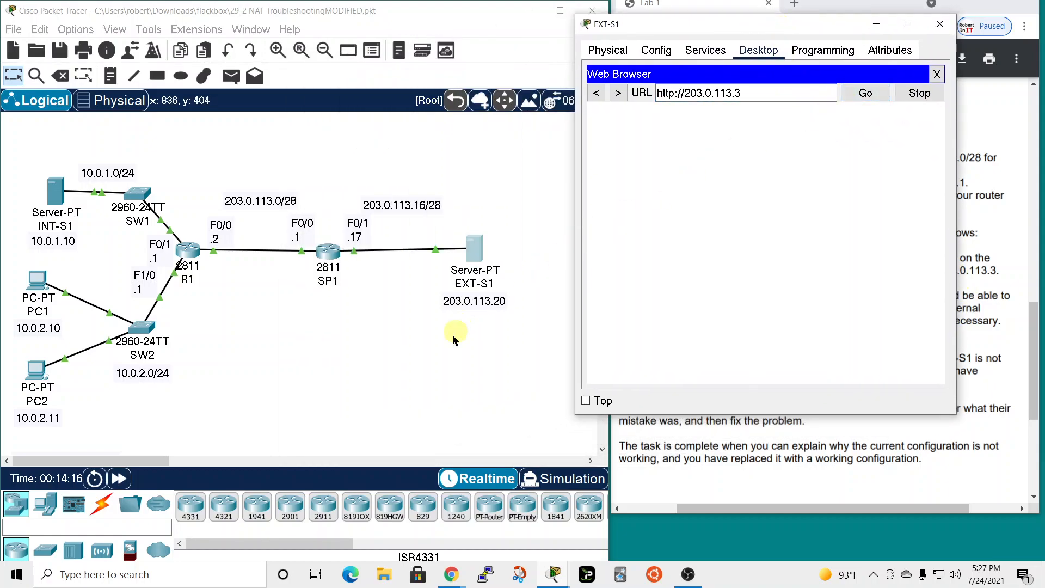
pyautogui.click(120, 480)
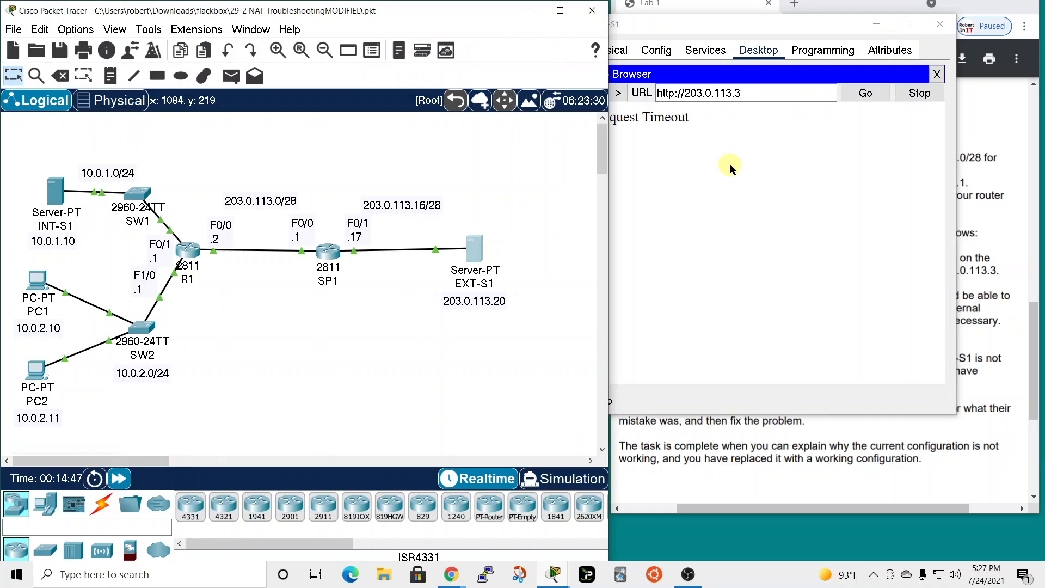
pyautogui.click(813, 26)
pyautogui.click(952, 24)
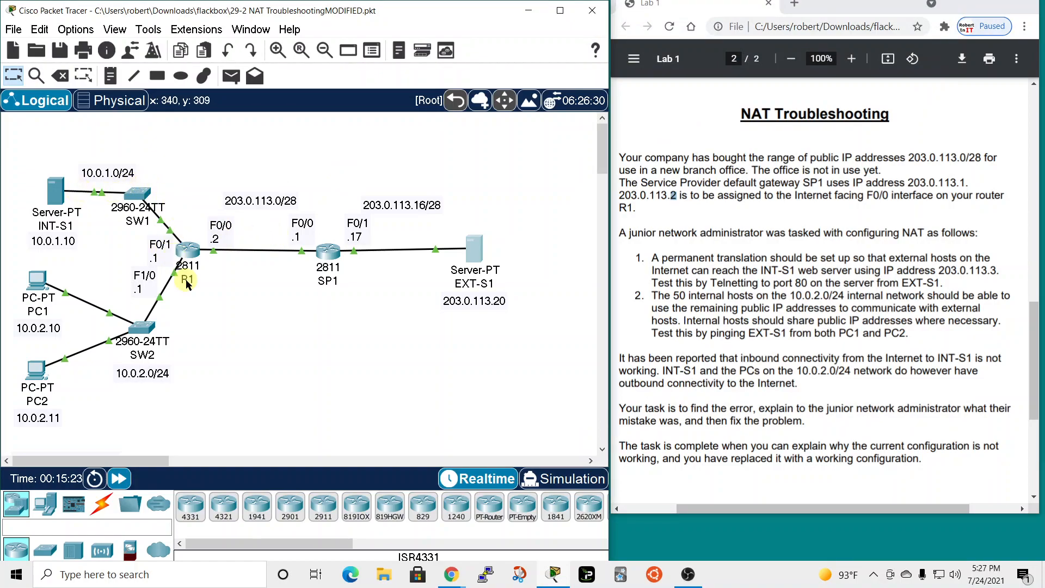
# - Leave configuration mode on R1 and examine its routing table with "sh ip route" in a widened window
pyautogui.click(189, 250)
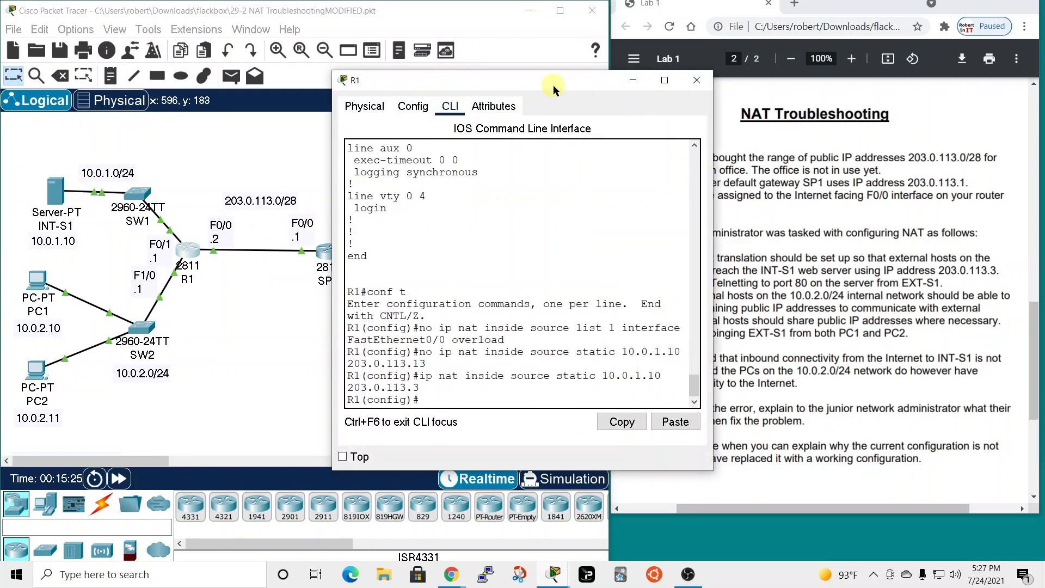
pyautogui.moveTo(554, 85); pyautogui.dragTo(623, 2)
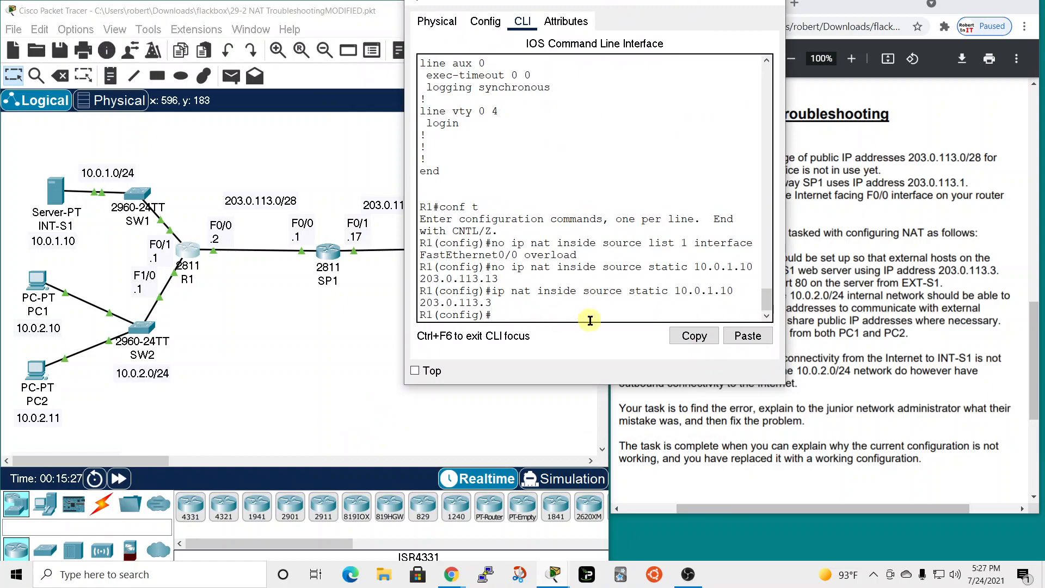
pyautogui.write('end')
pyautogui.press('Return')
pyautogui.write('sh')
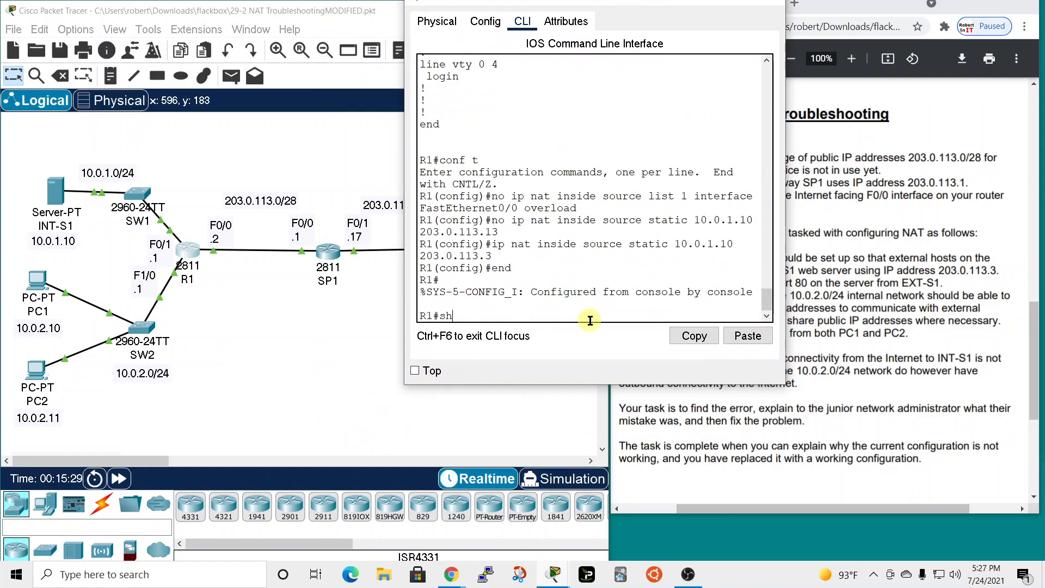
pyautogui.write(' ip rout')
pyautogui.press('Return')
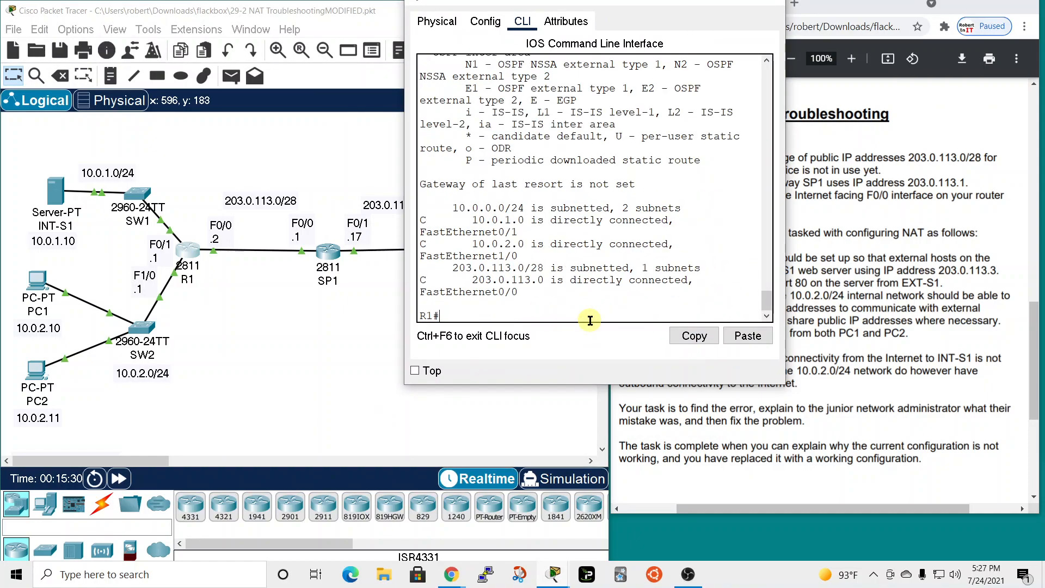
pyautogui.moveTo(785, 194); pyautogui.dragTo(1030, 197)
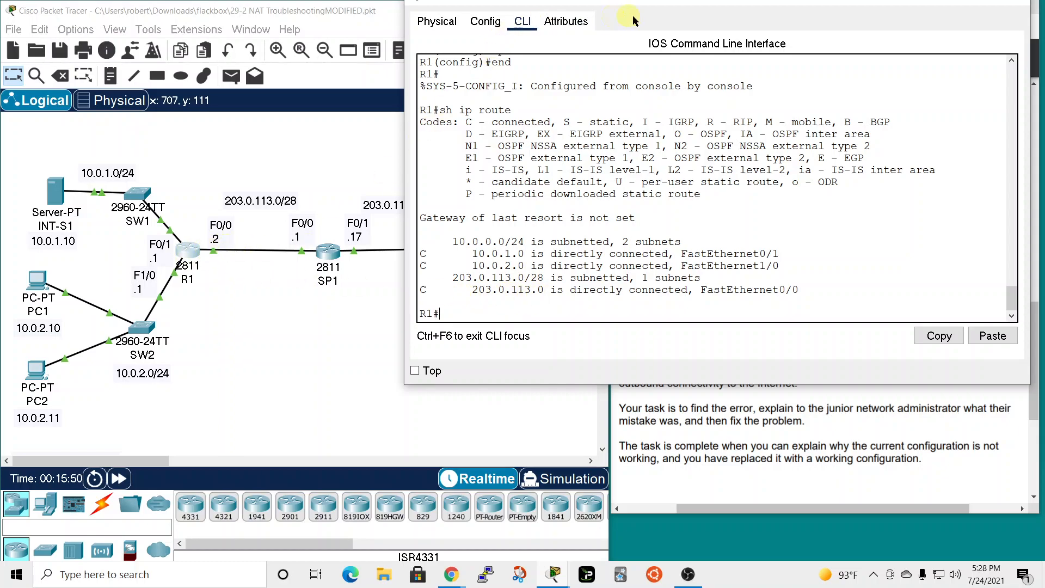
pyautogui.moveTo(671, 6); pyautogui.dragTo(700, 14)
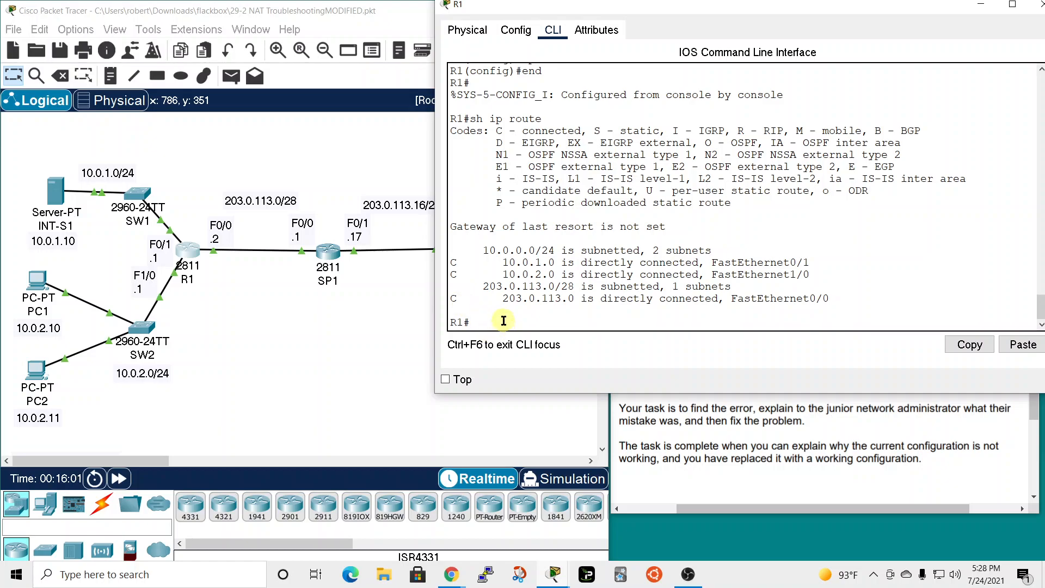
# - Add a default route on R1 toward SP1 with "ip route 0.0.0.0 0.0.0.0 203.0.113.1" in global configuration mode
pyautogui.write('conf t')
pyautogui.press('Return')
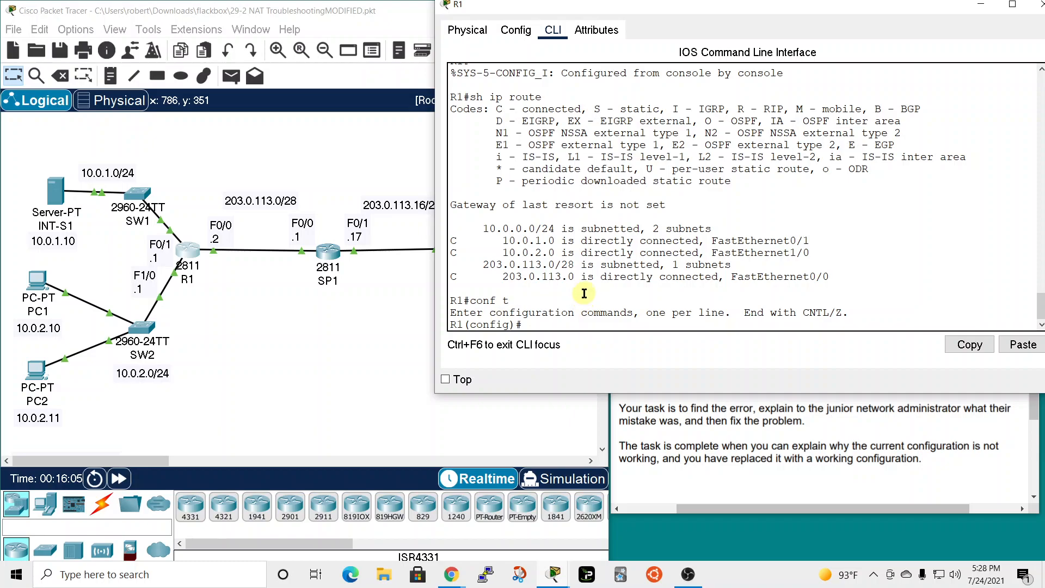
pyautogui.write('ip route 0.0.0.0 0.0.0.0 203')
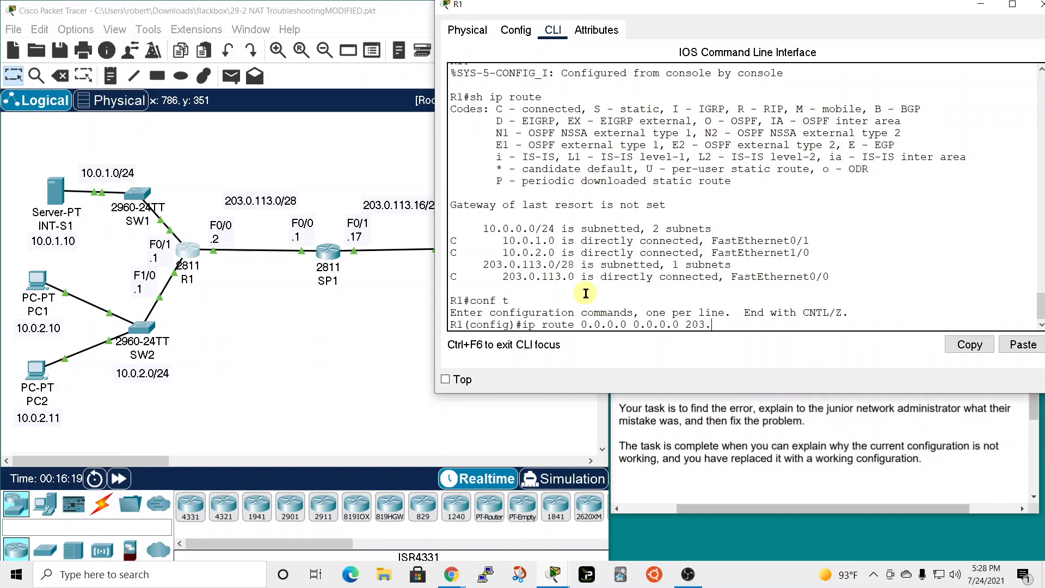
pyautogui.write('.')
pyautogui.moveTo(699, 11); pyautogui.dragTo(639, 32)
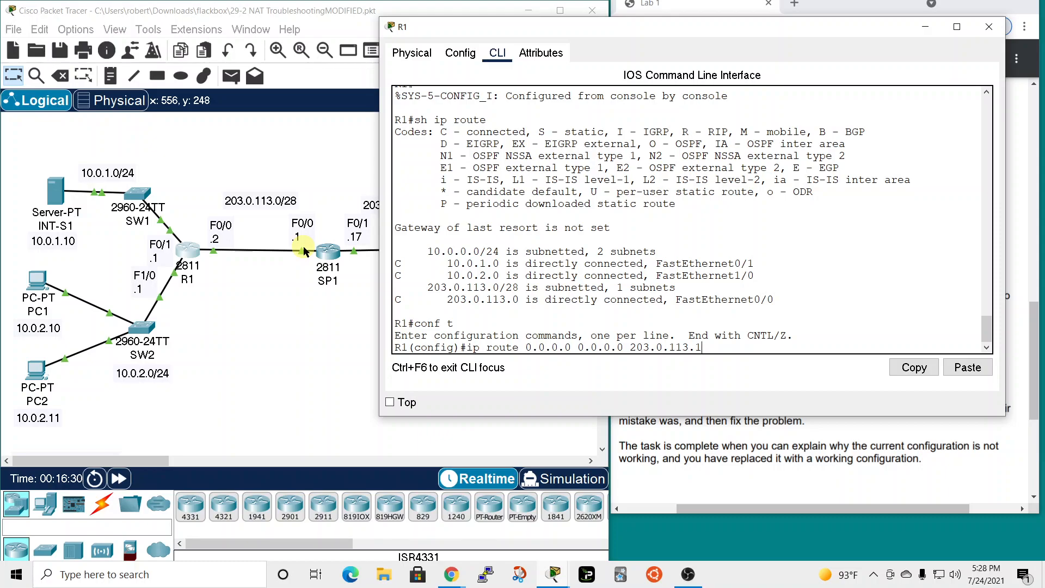
pyautogui.press('Return')
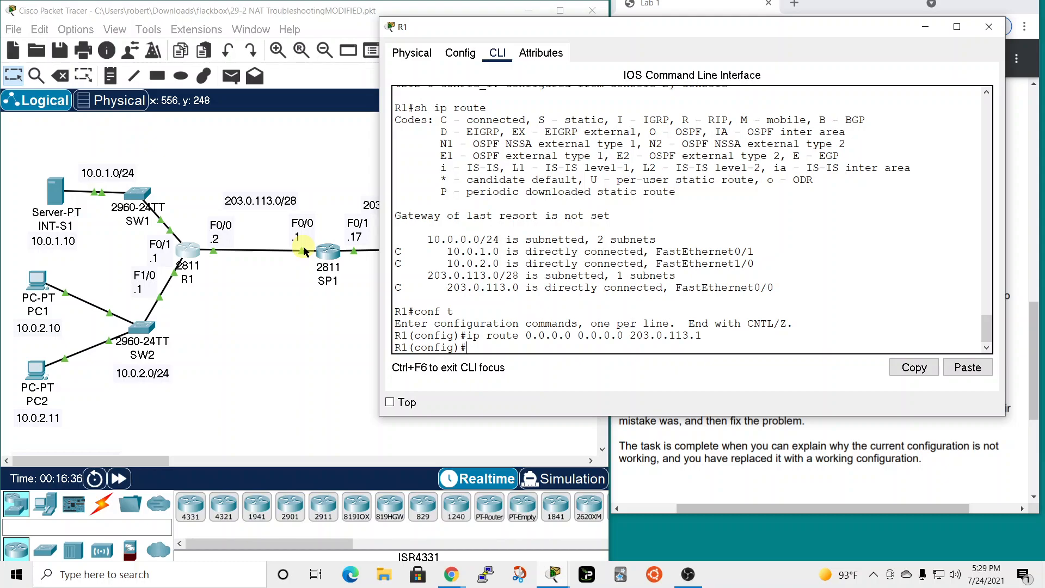
# - Check R1's routing table for the default route with "do sh ip route", and close R1's window
pyautogui.moveTo(696, 39); pyautogui.dragTo(530, 47)
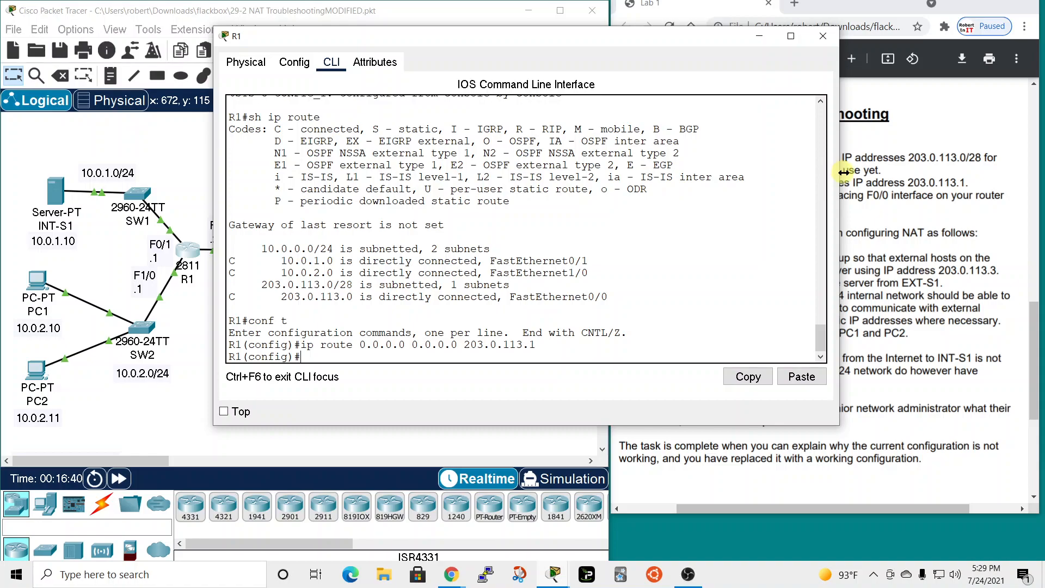
pyautogui.moveTo(641, 48); pyautogui.dragTo(755, 10)
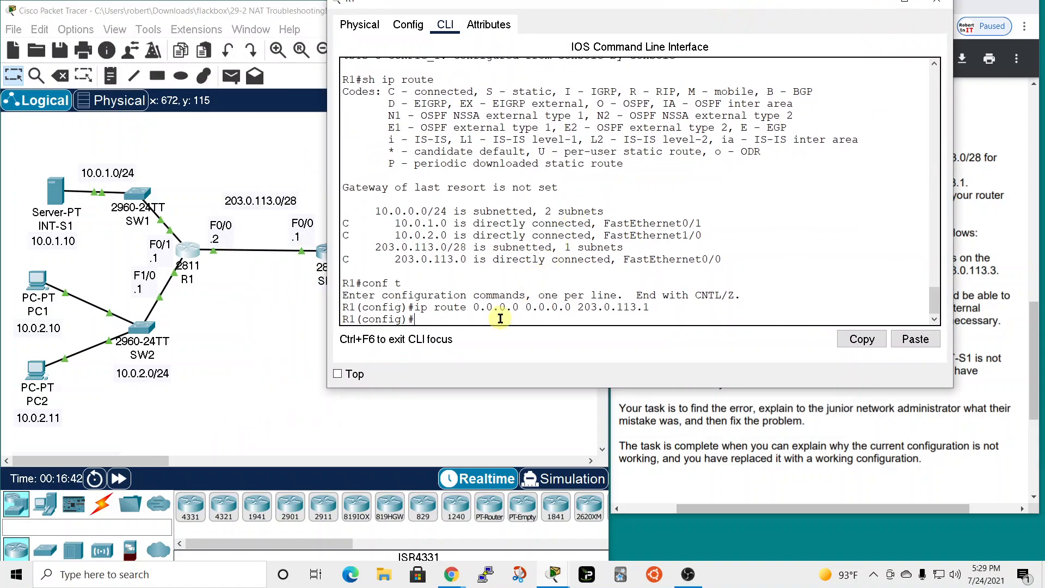
pyautogui.write('do sh ip route')
pyautogui.press('Return')
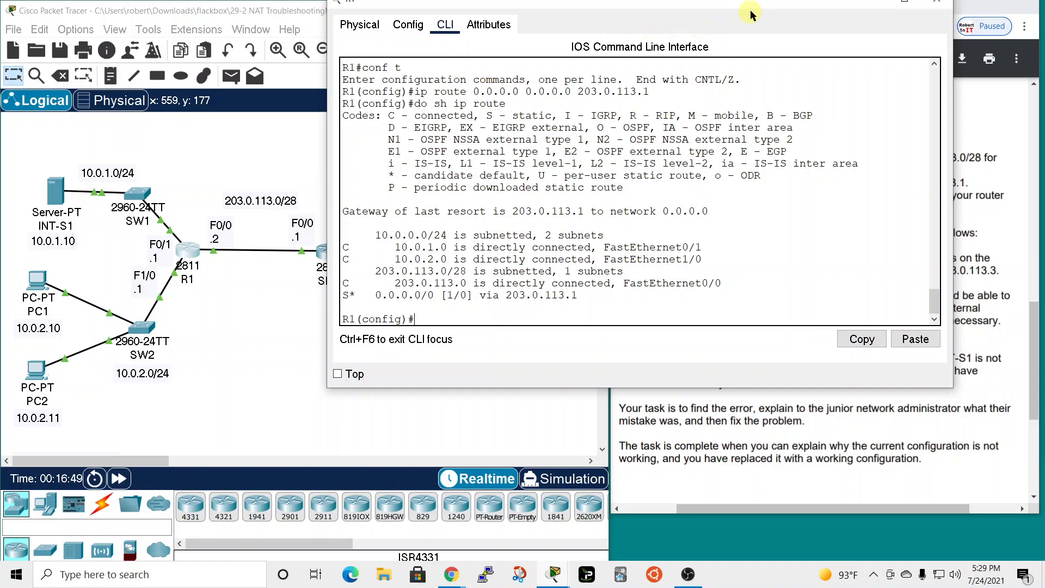
pyautogui.moveTo(749, 7); pyautogui.dragTo(718, 36)
pyautogui.click(906, 30)
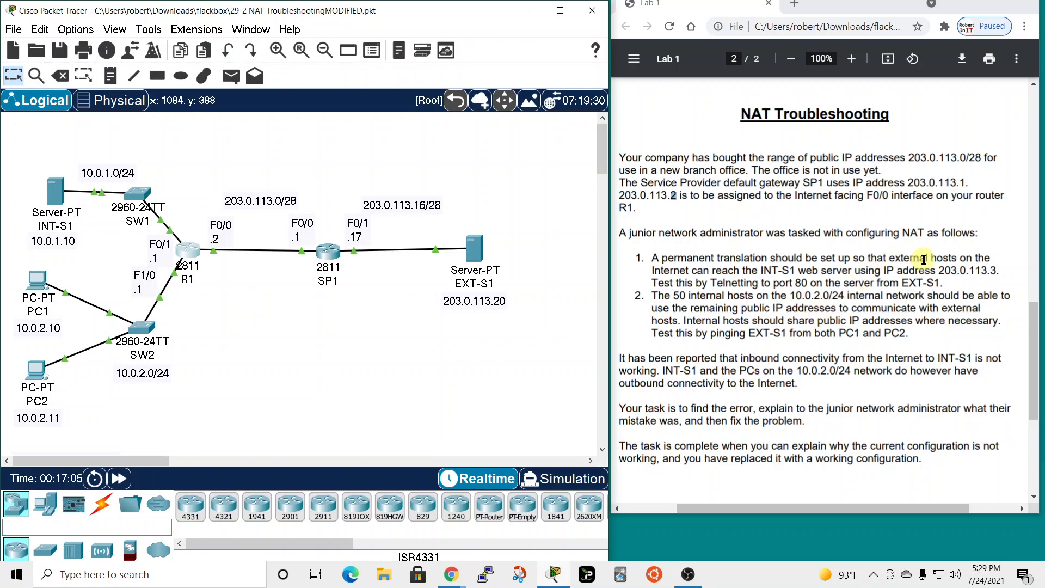
# - Check the lab sheet's public range and create R1's pool with "ip nat pool Flackbox 203.0.113.4 203.0.113.12 netmask 255.255.255.240"
pyautogui.moveTo(907, 157); pyautogui.dragTo(974, 158)
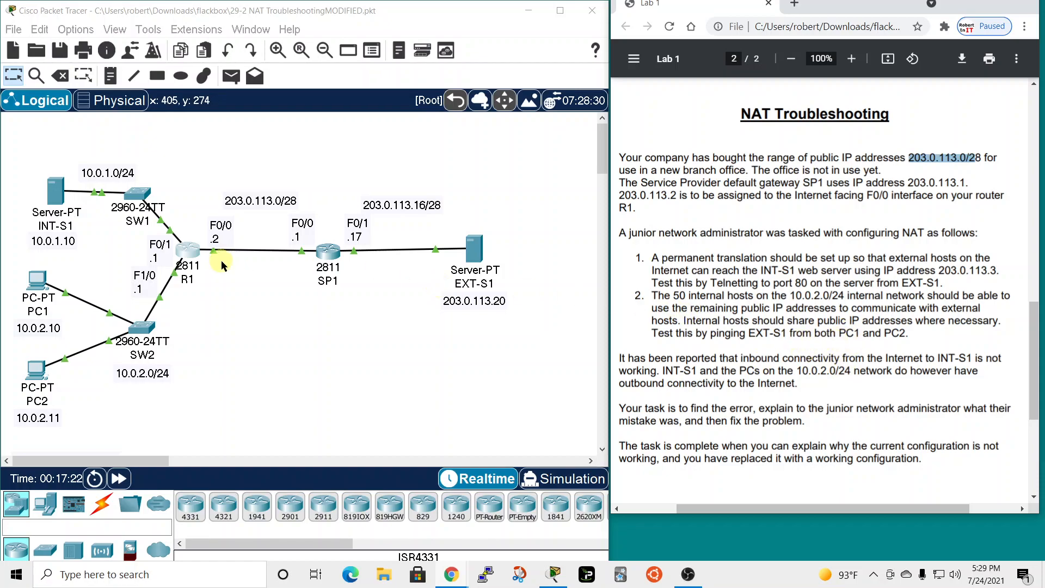
pyautogui.click(188, 249)
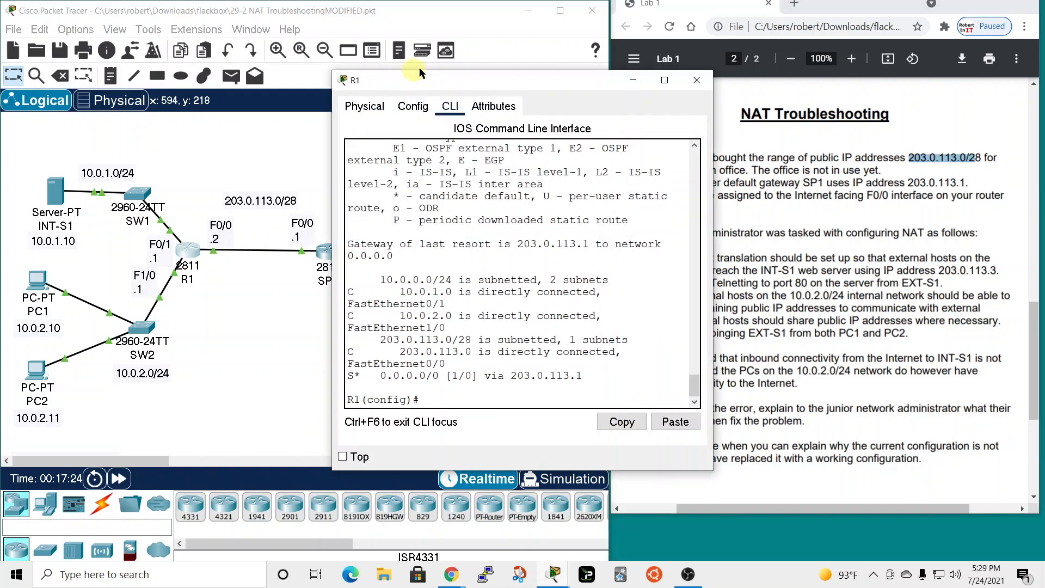
pyautogui.moveTo(416, 76); pyautogui.dragTo(193, 0)
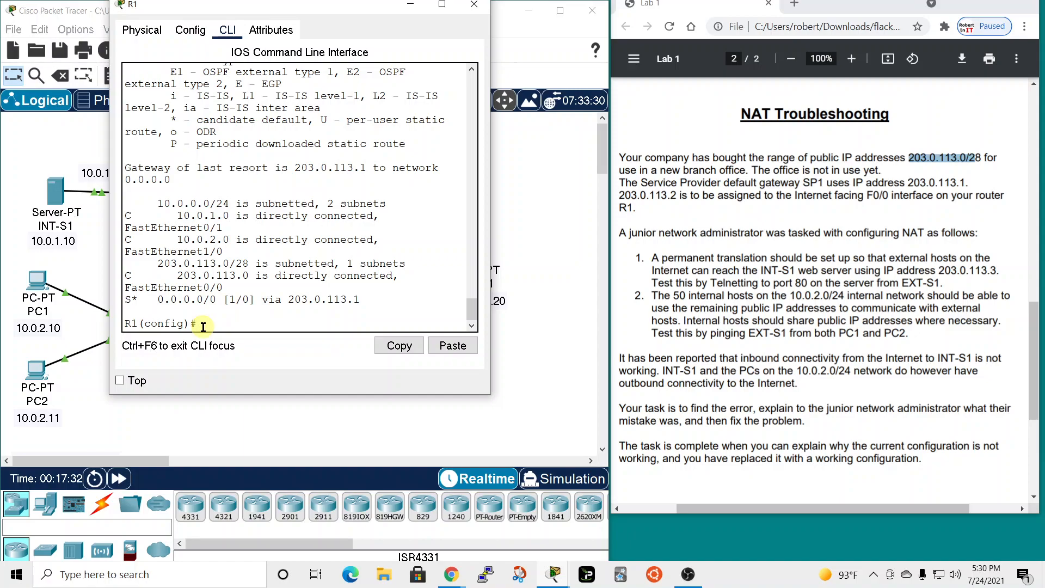
pyautogui.write('ip nat pool')
pyautogui.press('Tab')
pyautogui.write('Flackbox')
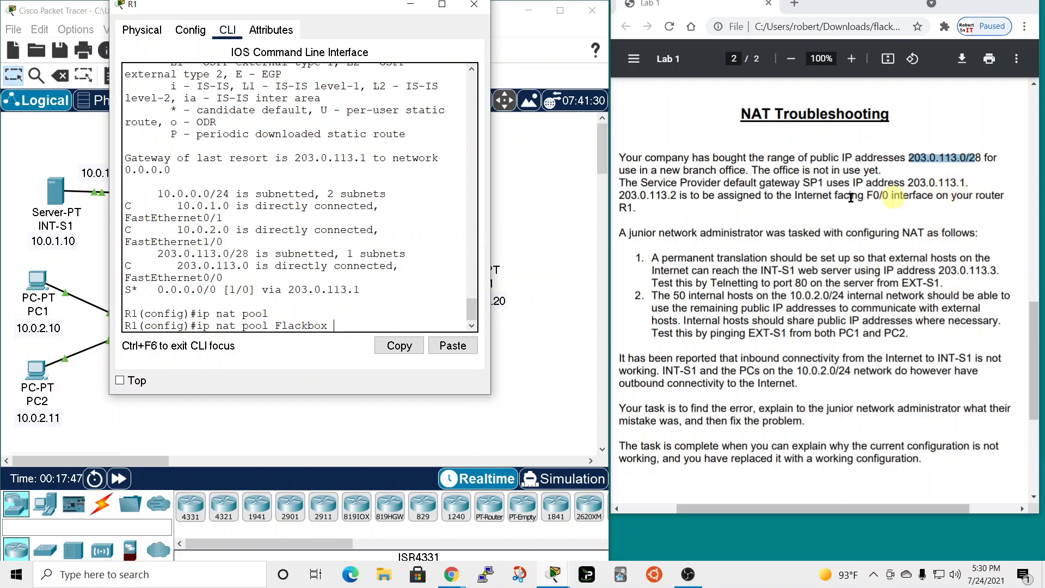
pyautogui.moveTo(349, 13); pyautogui.dragTo(468, 47)
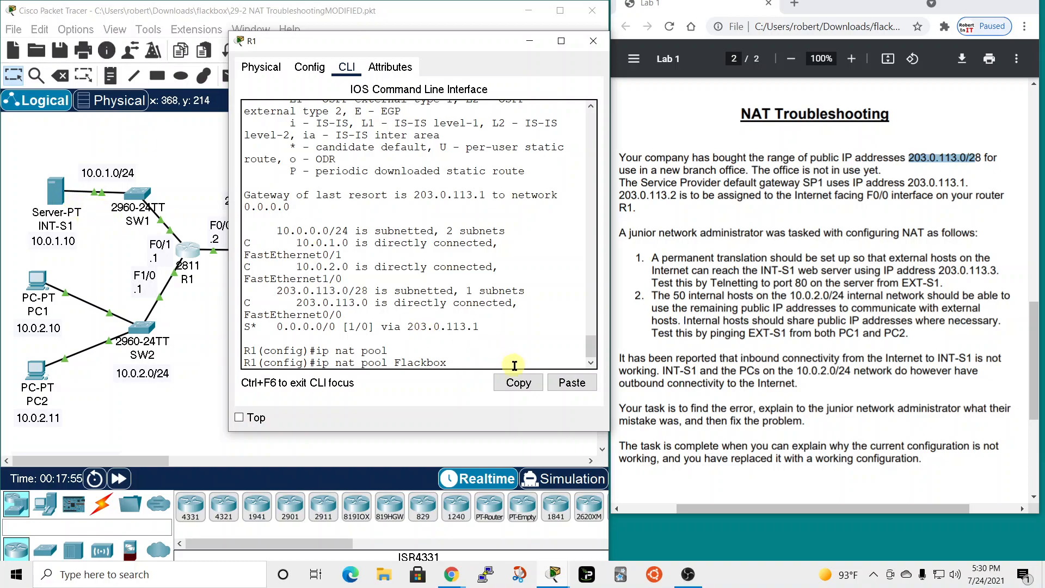
pyautogui.write('203.0.113.4')
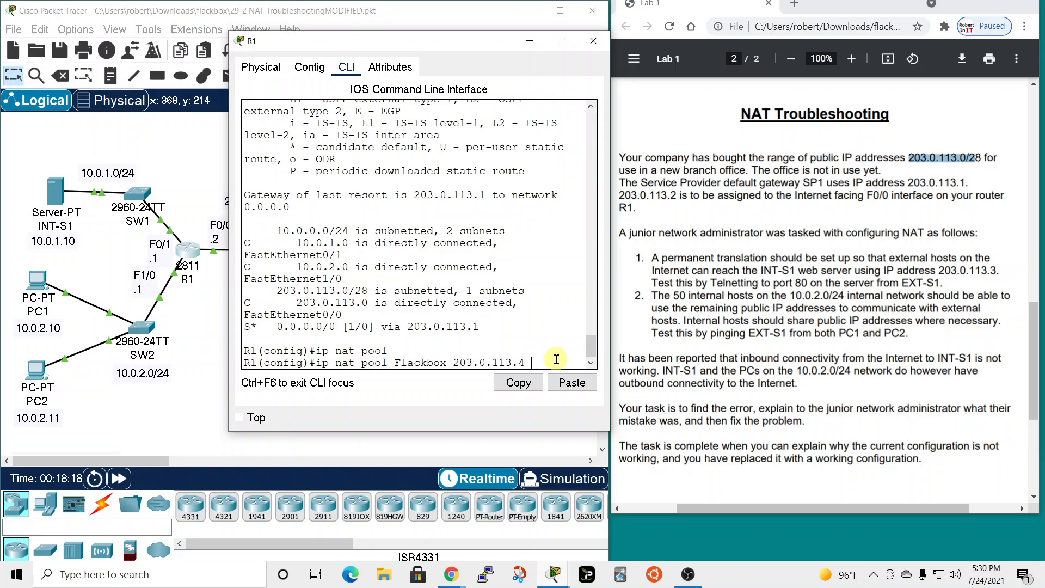
pyautogui.moveTo(422, 44); pyautogui.dragTo(689, 41)
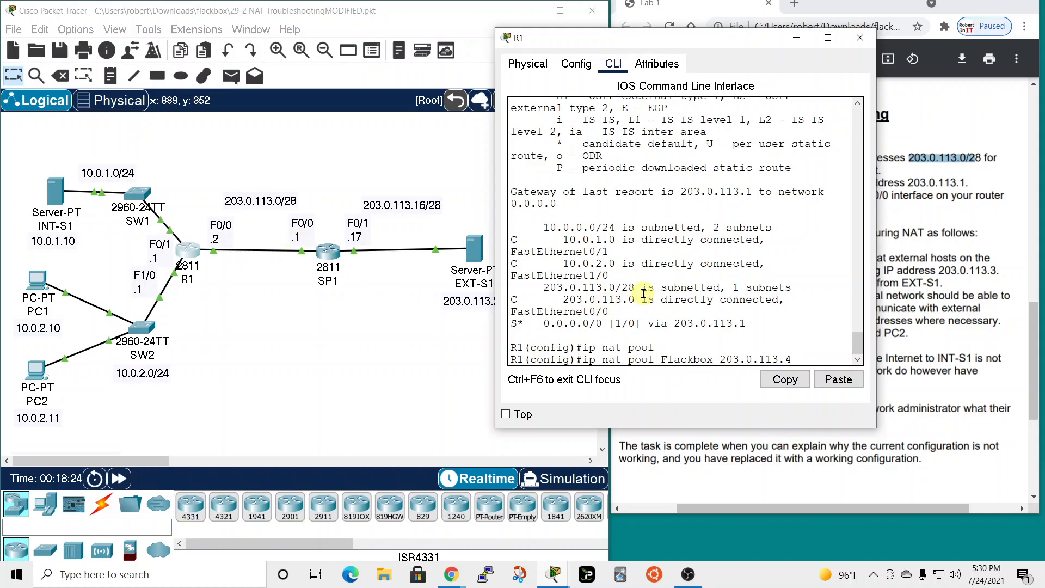
pyautogui.write('3.0.1113.12')
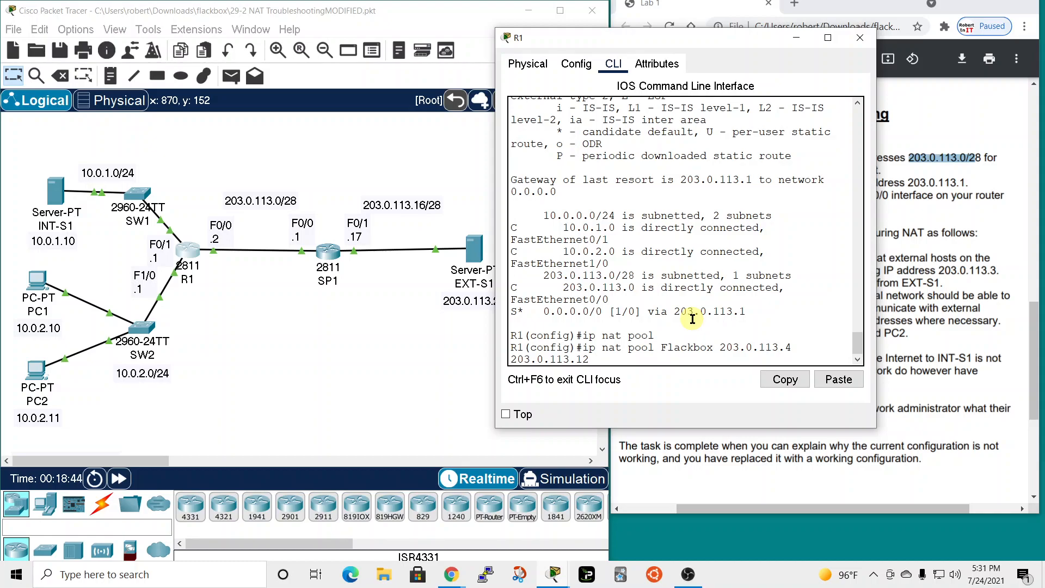
pyautogui.write('?')
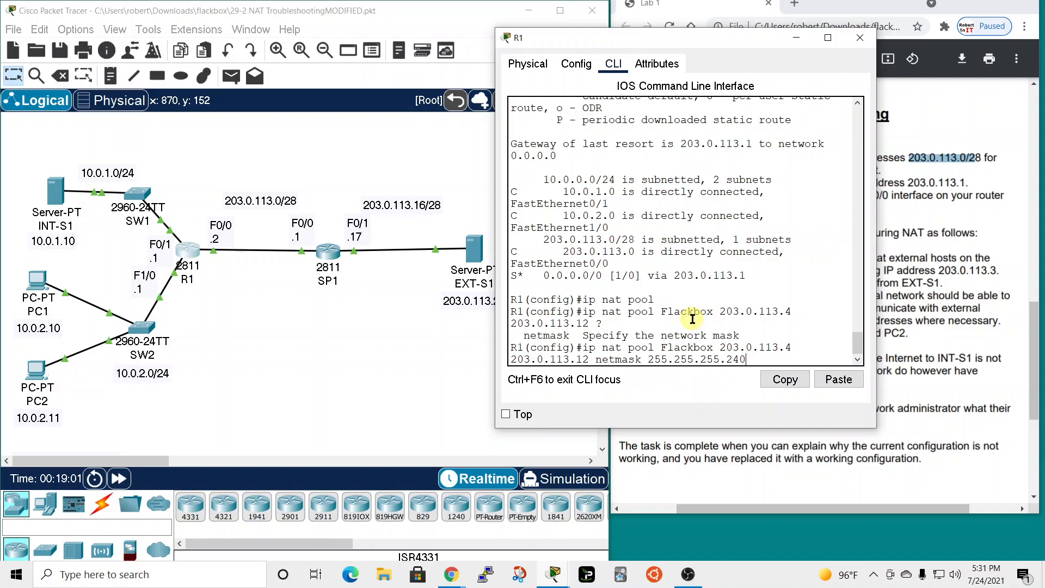
pyautogui.press('Return')
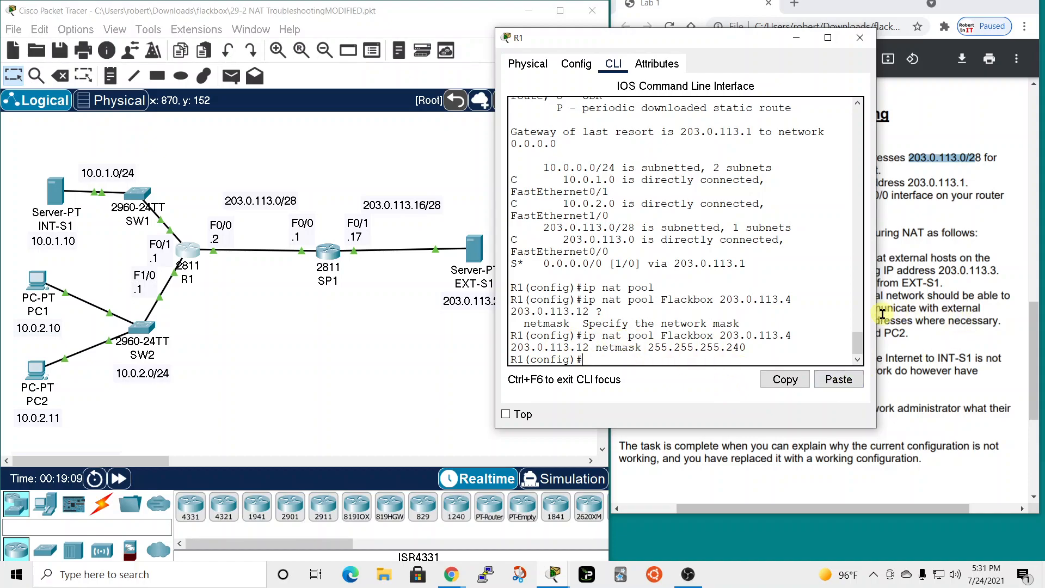
# - Link access list 1 to the Flackbox pool on R1 with "ip nat inside source list 1 pool Flackbox", and close R1's window
pyautogui.moveTo(877, 316); pyautogui.dragTo(1042, 315)
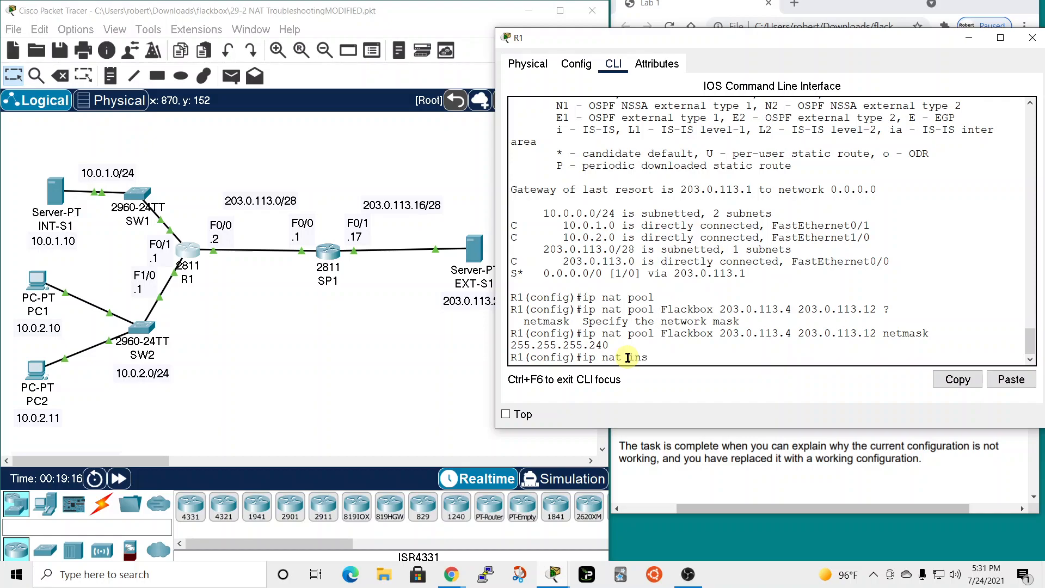
pyautogui.press('Tab')
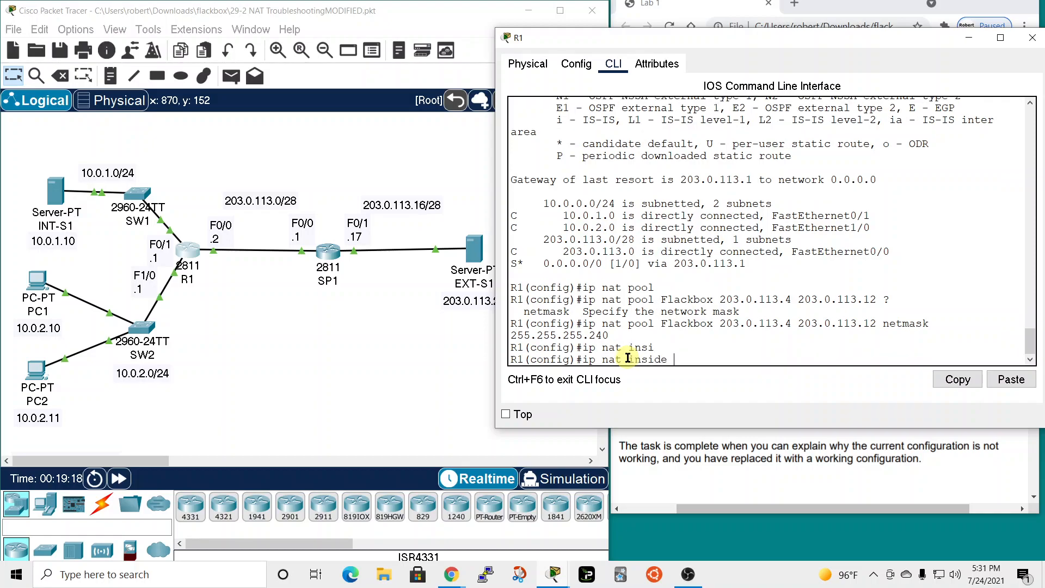
pyautogui.write('?')
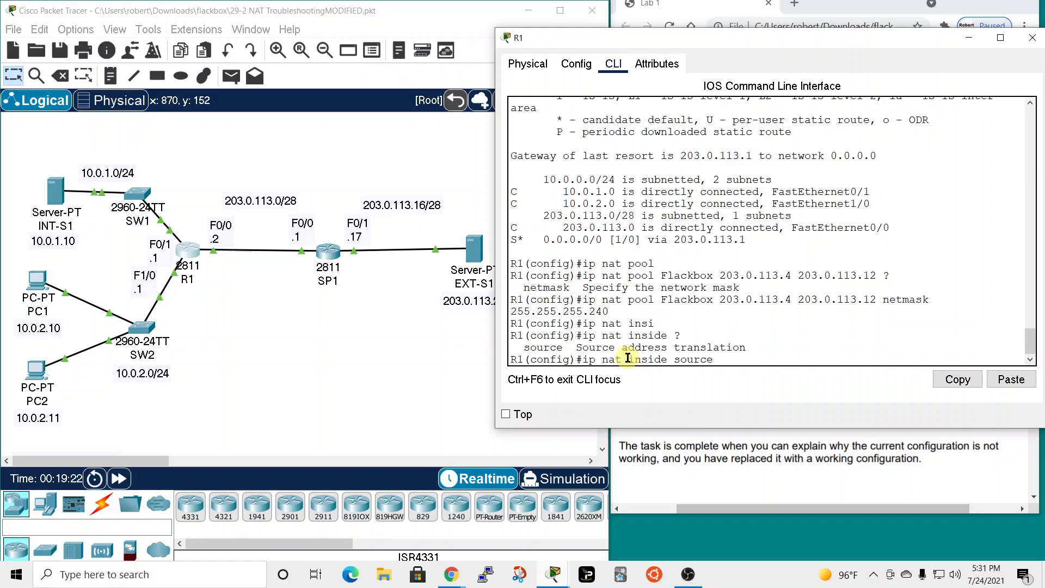
pyautogui.write('source list 1 ?')
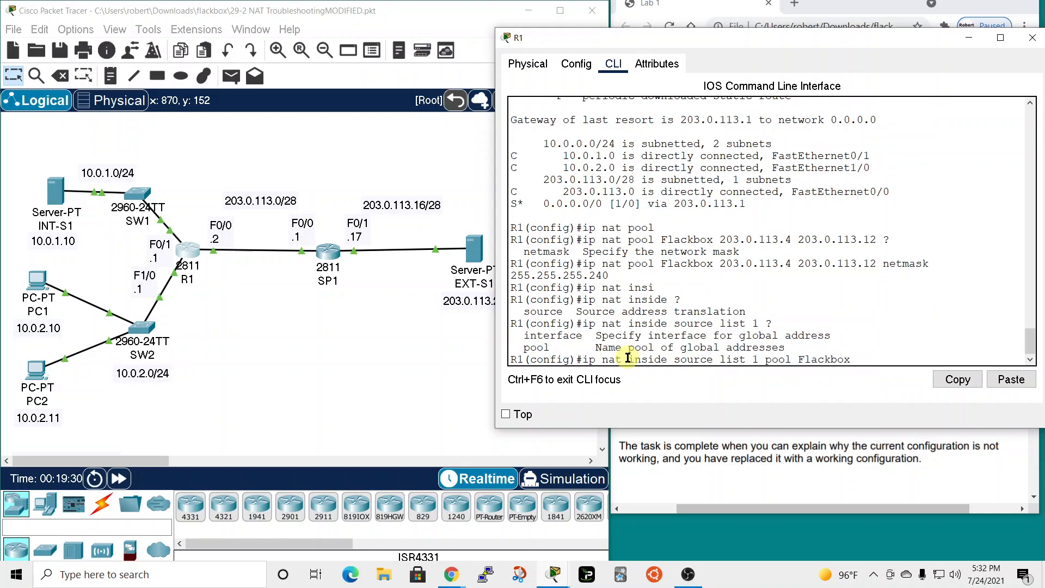
pyautogui.press('Return')
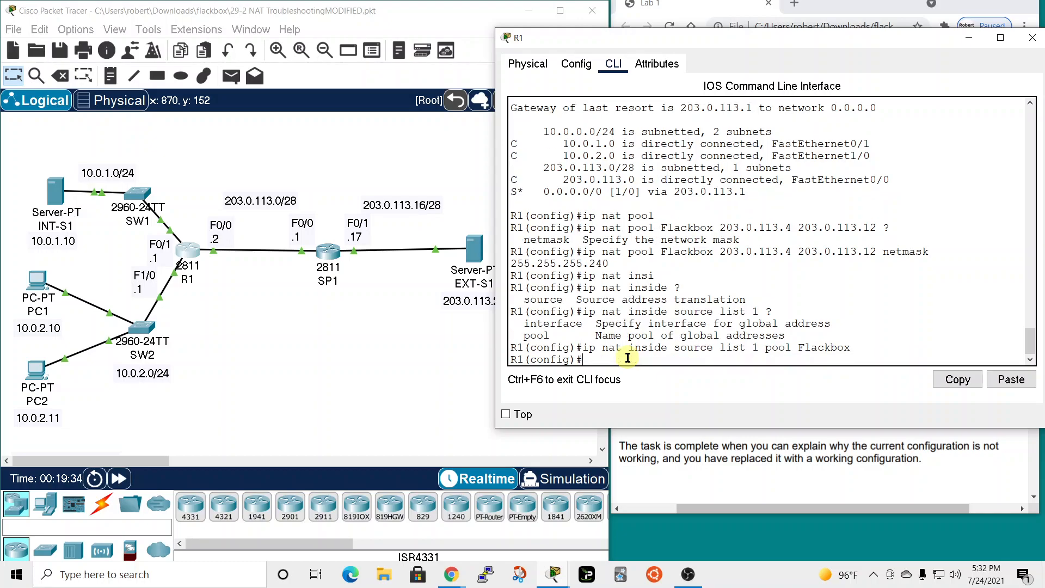
pyautogui.moveTo(917, 48); pyautogui.dragTo(477, 36)
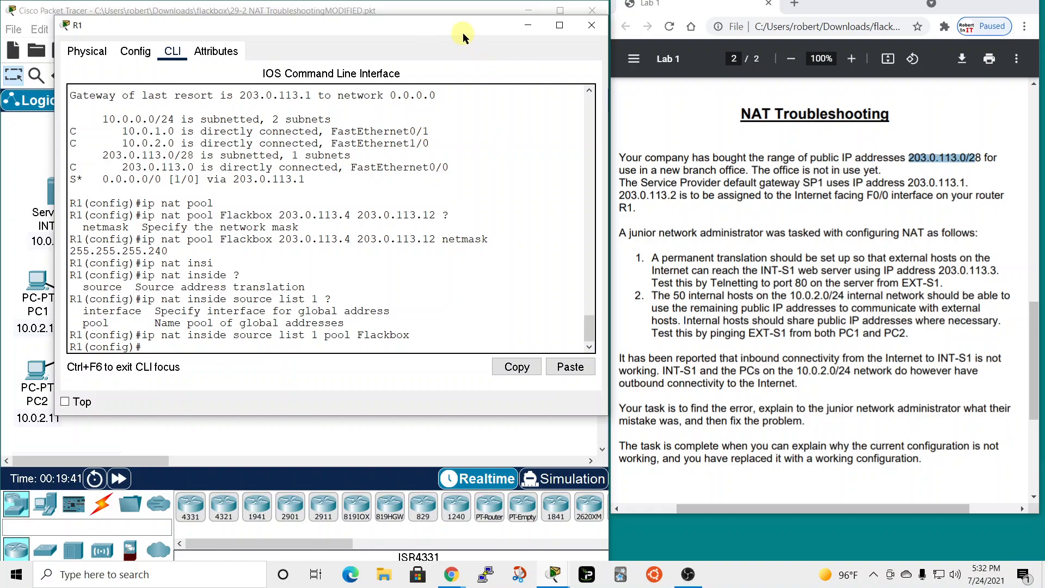
pyautogui.moveTo(462, 33); pyautogui.dragTo(826, 46)
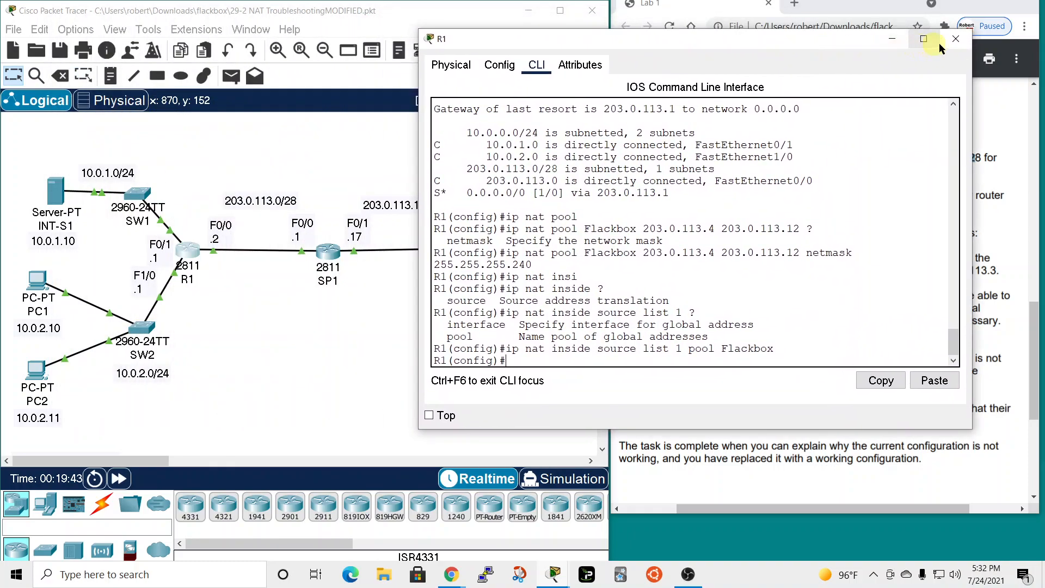
pyautogui.click(957, 39)
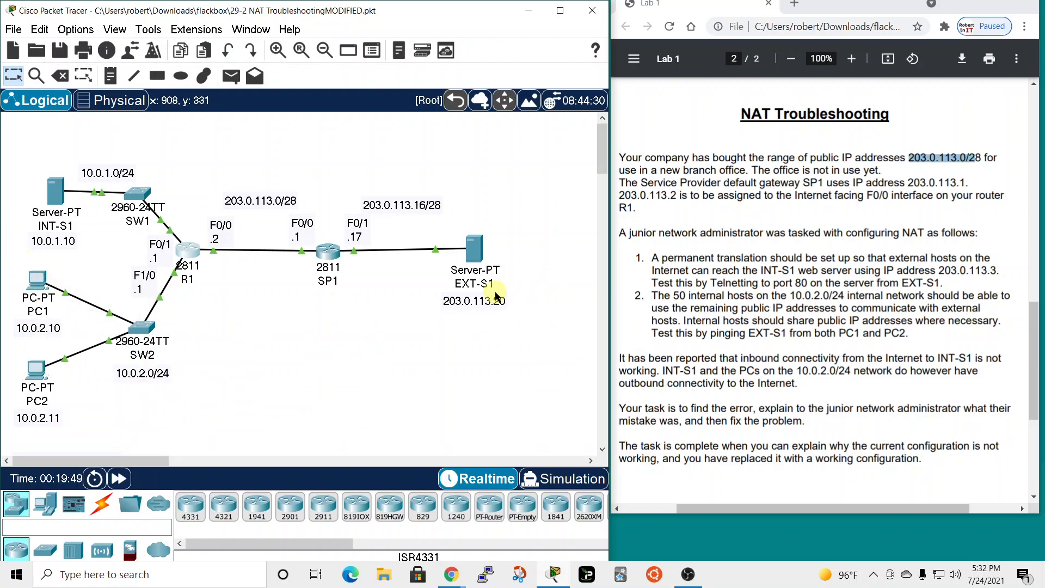
# - Ping EXT-S1 at 203.0.113.20 from PC1's command prompt, fast-forwarding the simulation time to complete the test
pyautogui.click(37, 280)
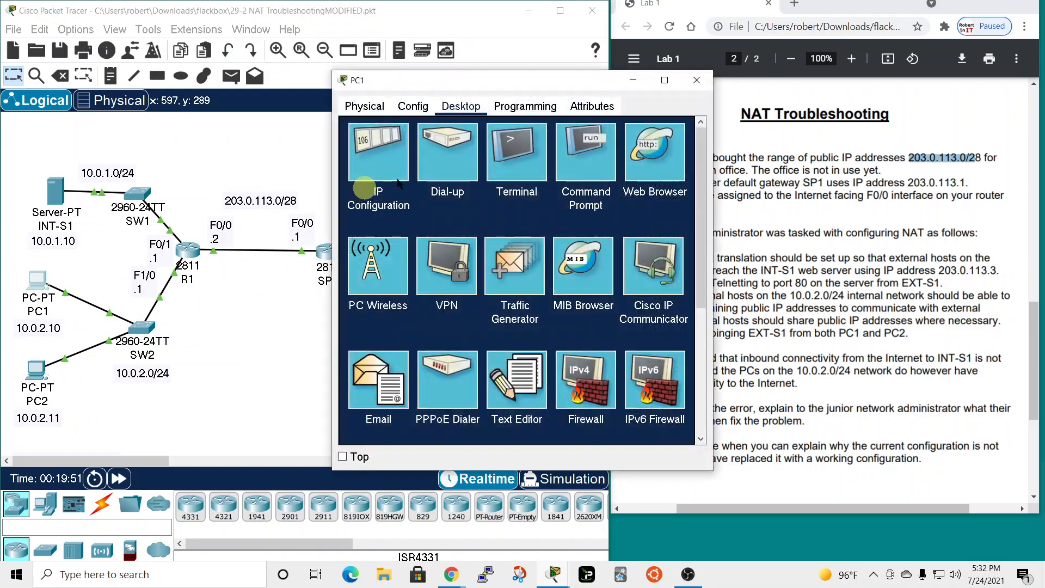
pyautogui.moveTo(565, 82); pyautogui.dragTo(792, 22)
pyautogui.click(818, 77)
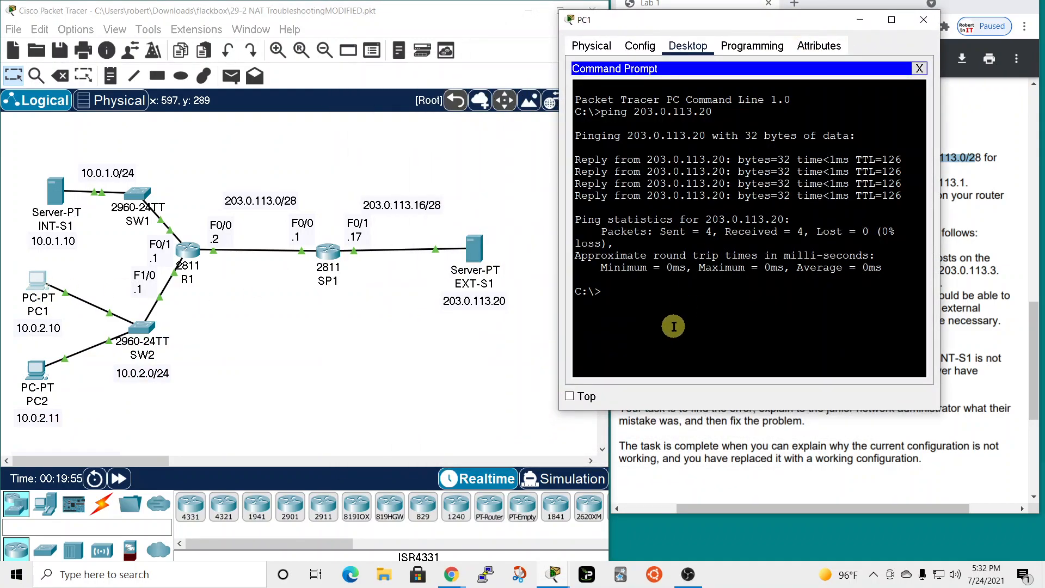
pyautogui.press('Up')
pyautogui.press('Return')
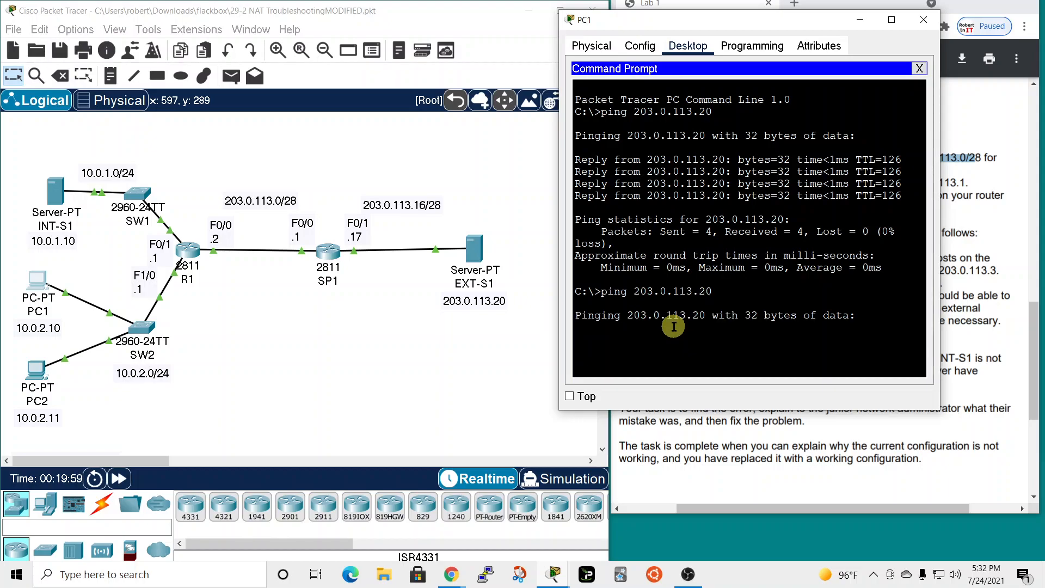
pyautogui.moveTo(770, 21); pyautogui.dragTo(856, 18)
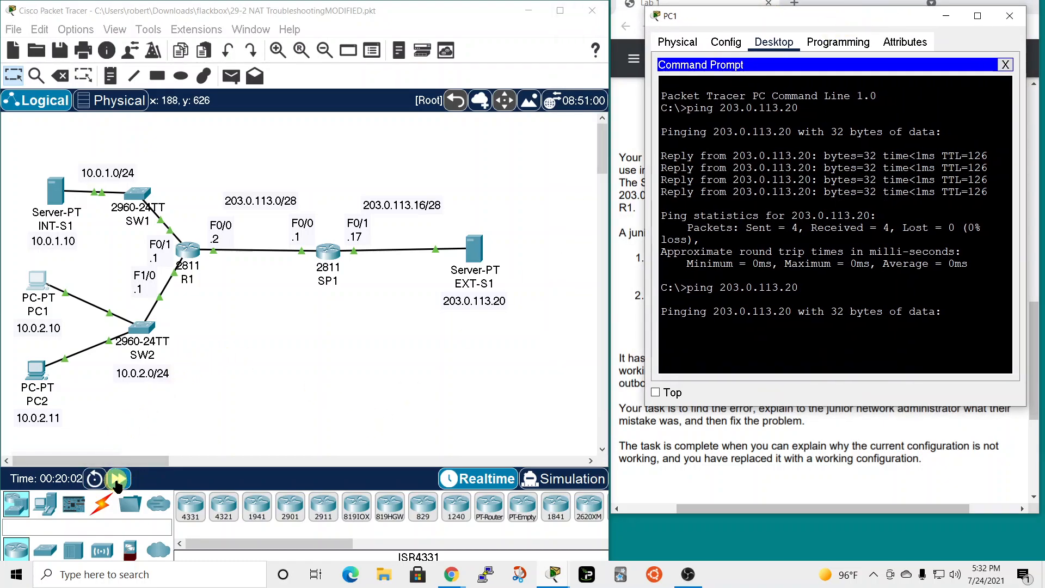
pyautogui.click(119, 479)
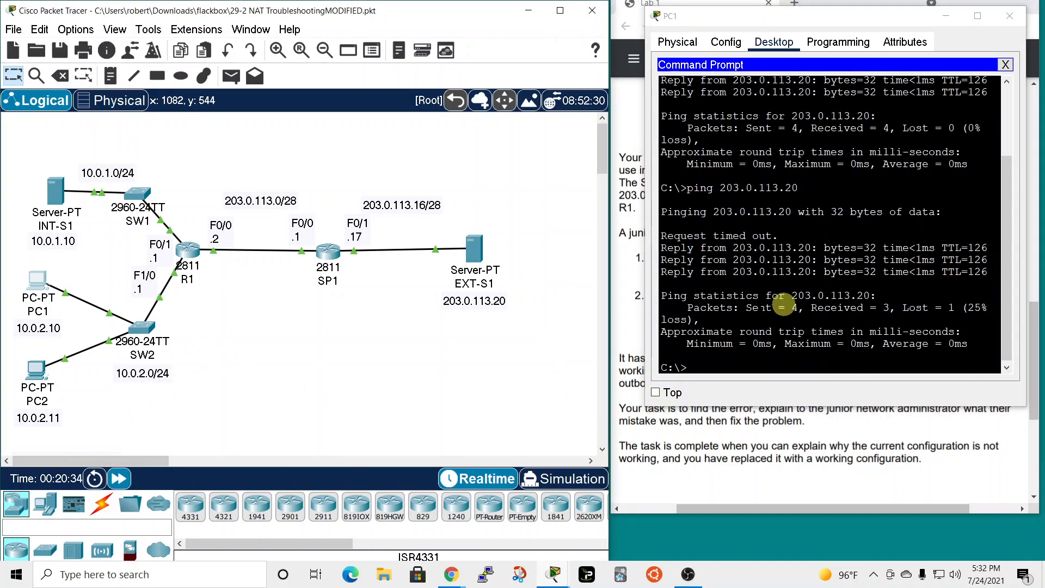
# - Repeat the ping to 203.0.113.20 from PC2's command prompt, fast-forward the simulation time, and close the PC window
pyautogui.click(36, 372)
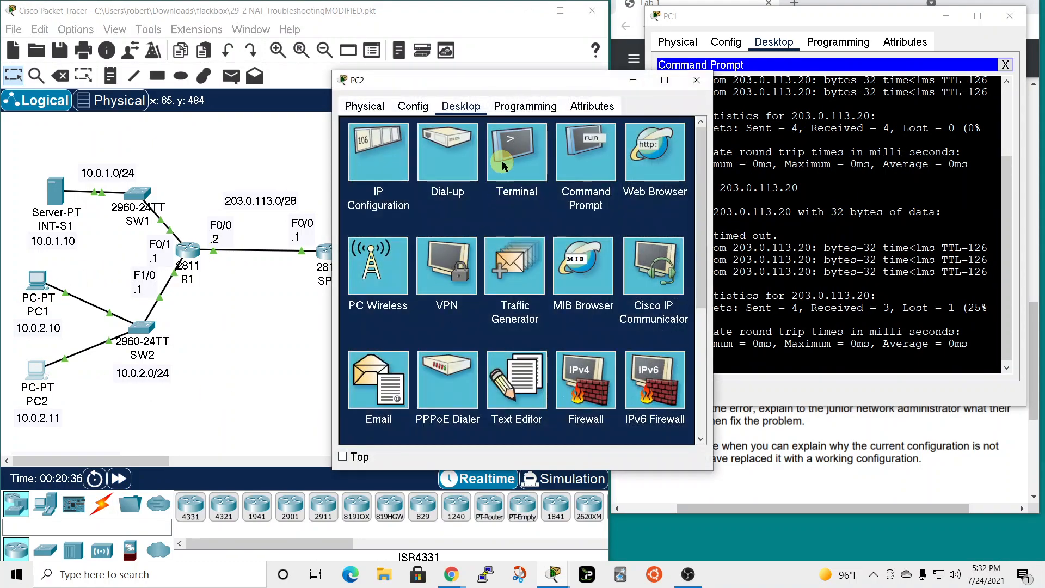
pyautogui.click(580, 164)
pyautogui.press('Up')
pyautogui.press('Return')
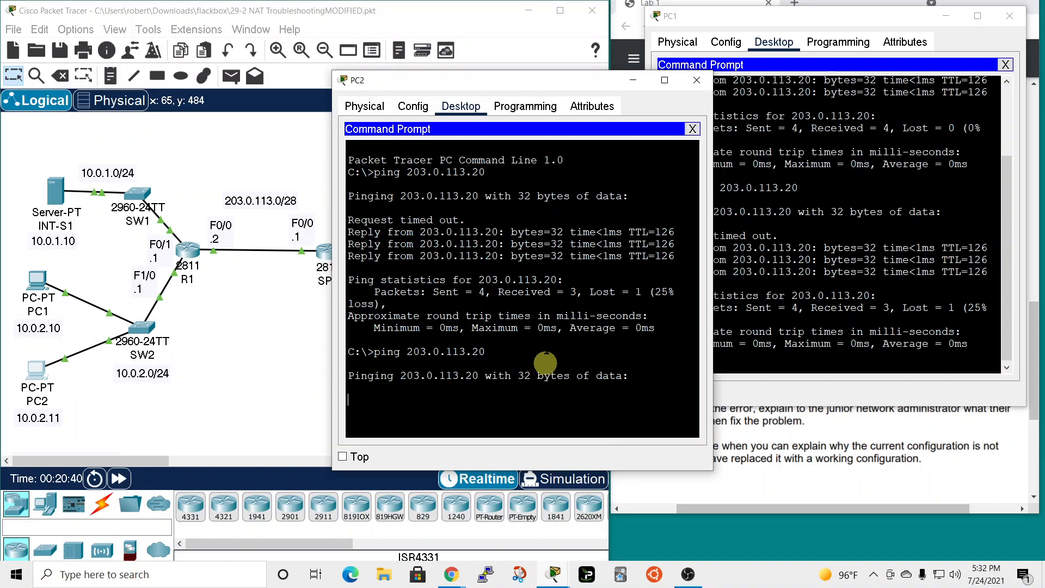
pyautogui.moveTo(521, 81); pyautogui.dragTo(806, 8)
pyautogui.click(118, 478)
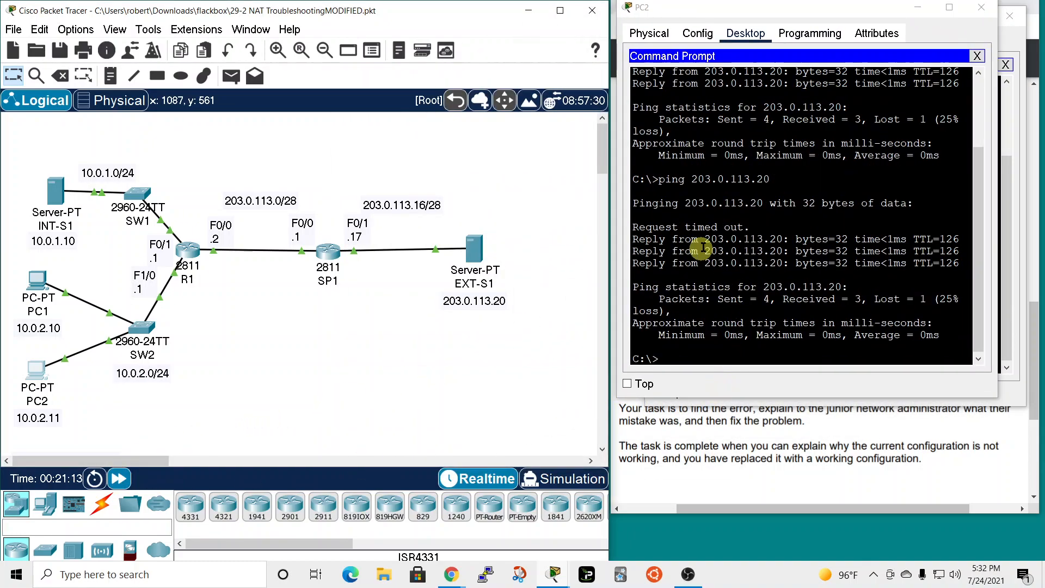
pyautogui.click(970, 17)
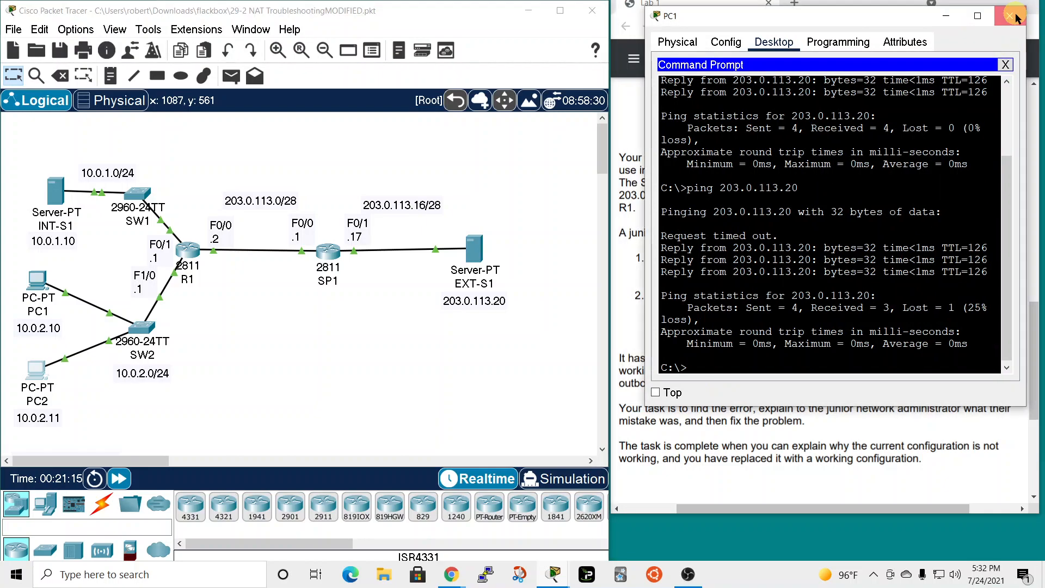
# - Test INT-S1's outbound connectivity with "ping 203.0.113.20" in its command prompt, and close the server's window
pyautogui.click(56, 190)
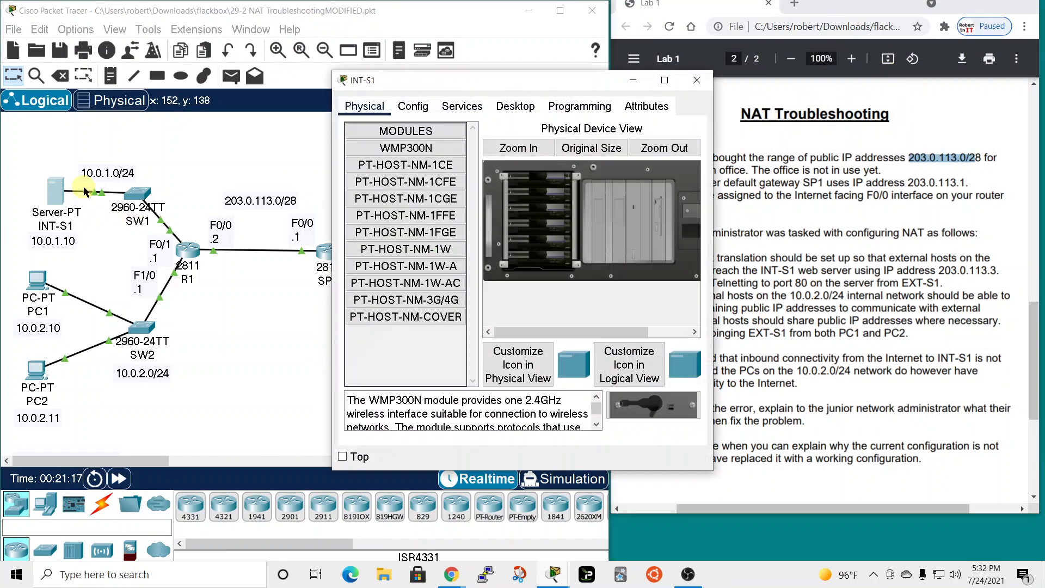
pyautogui.moveTo(511, 86); pyautogui.dragTo(736, 52)
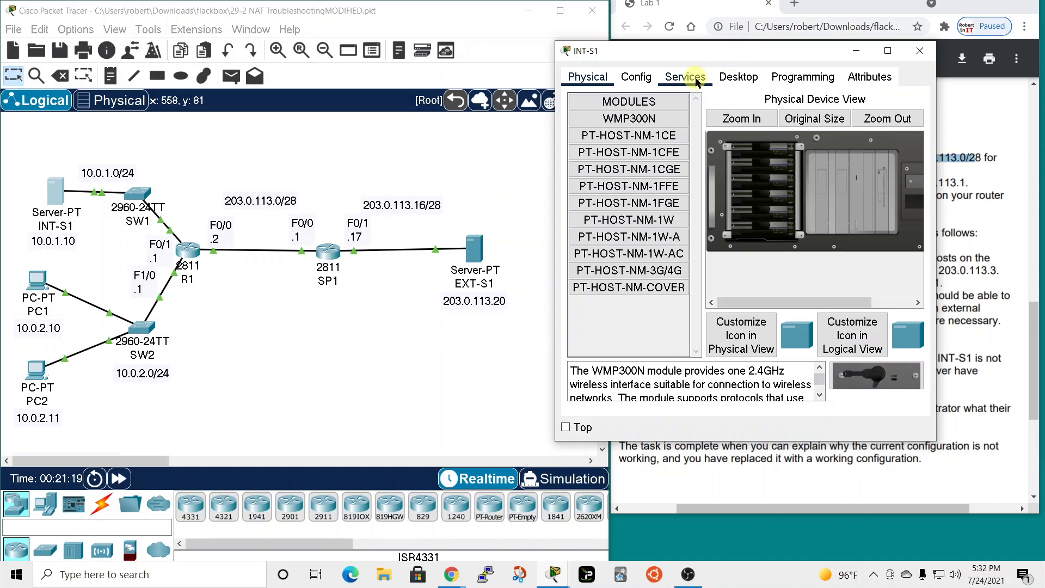
pyautogui.click(738, 77)
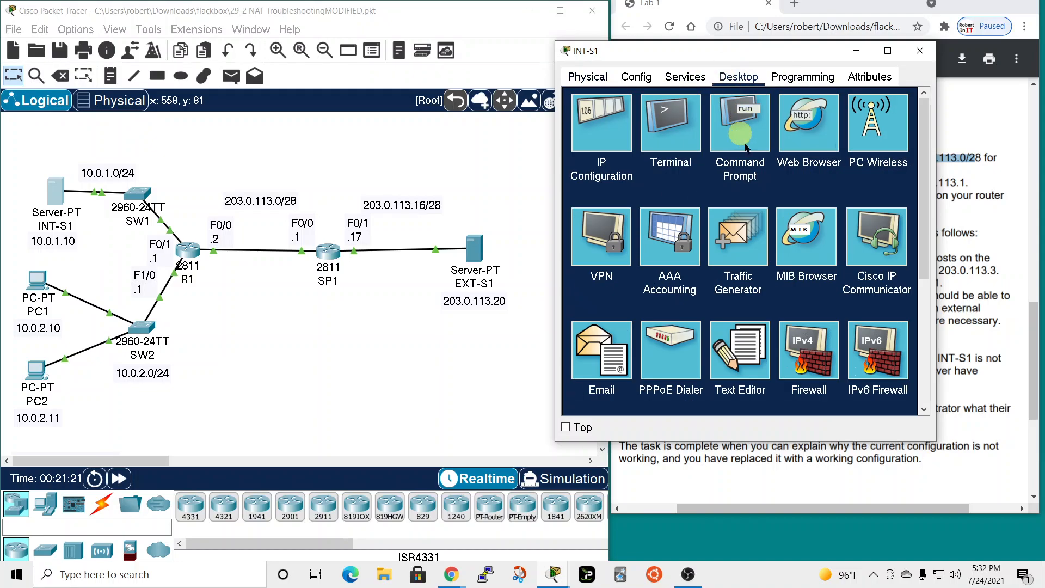
pyautogui.click(744, 142)
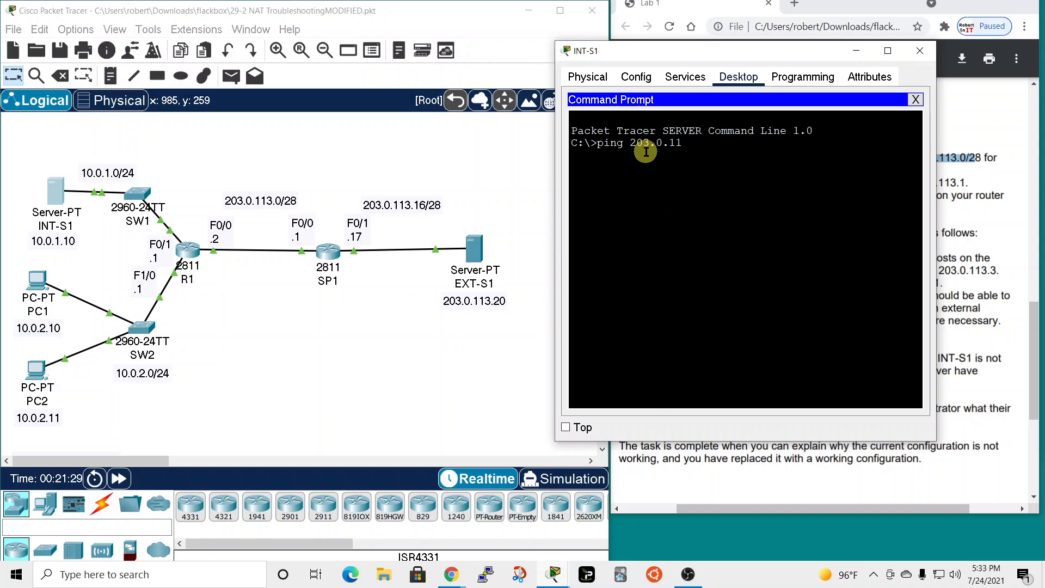
pyautogui.write('ping 203.0.113.20')
pyautogui.press('Return')
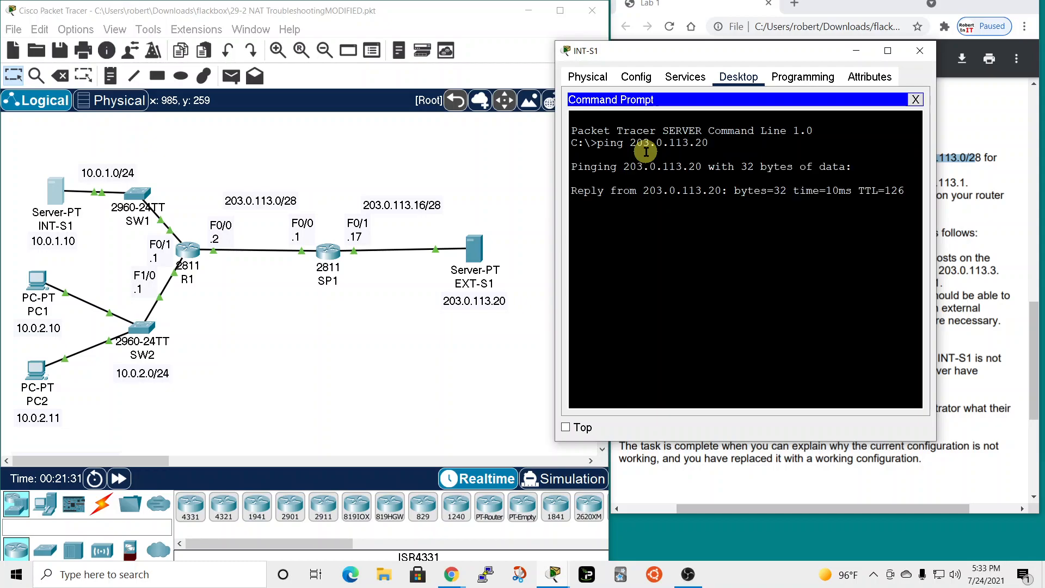
pyautogui.click(920, 50)
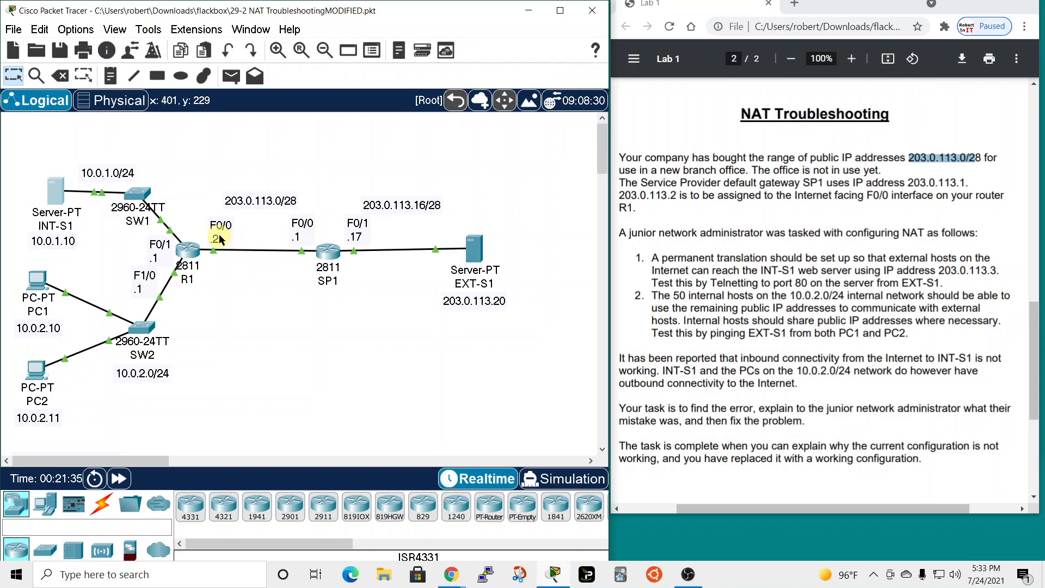
pyautogui.click(475, 265)
pyautogui.moveTo(560, 85); pyautogui.dragTo(776, 49)
pyautogui.click(793, 116)
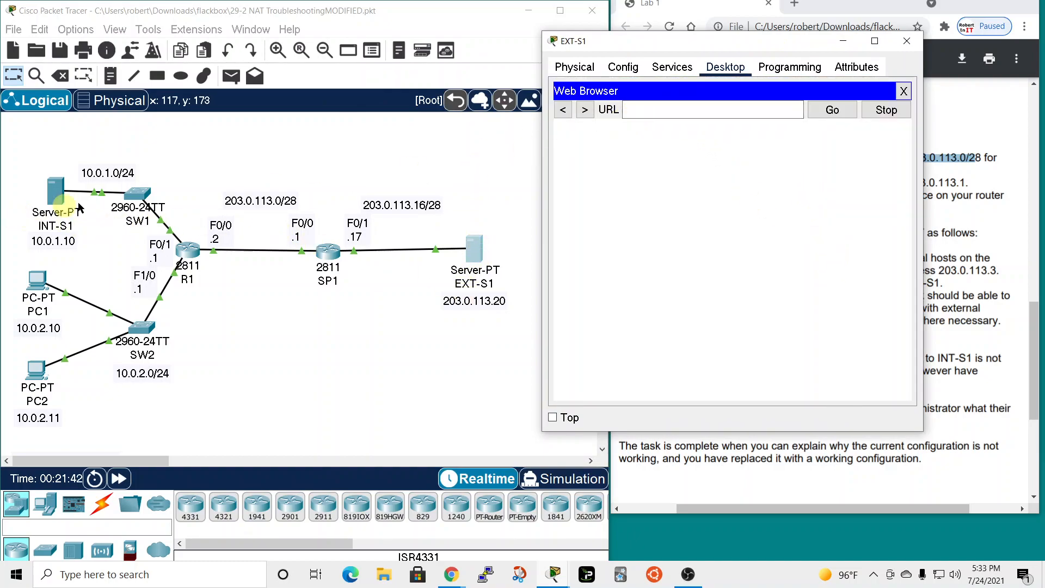
pyautogui.moveTo(712, 47); pyautogui.dragTo(402, 52)
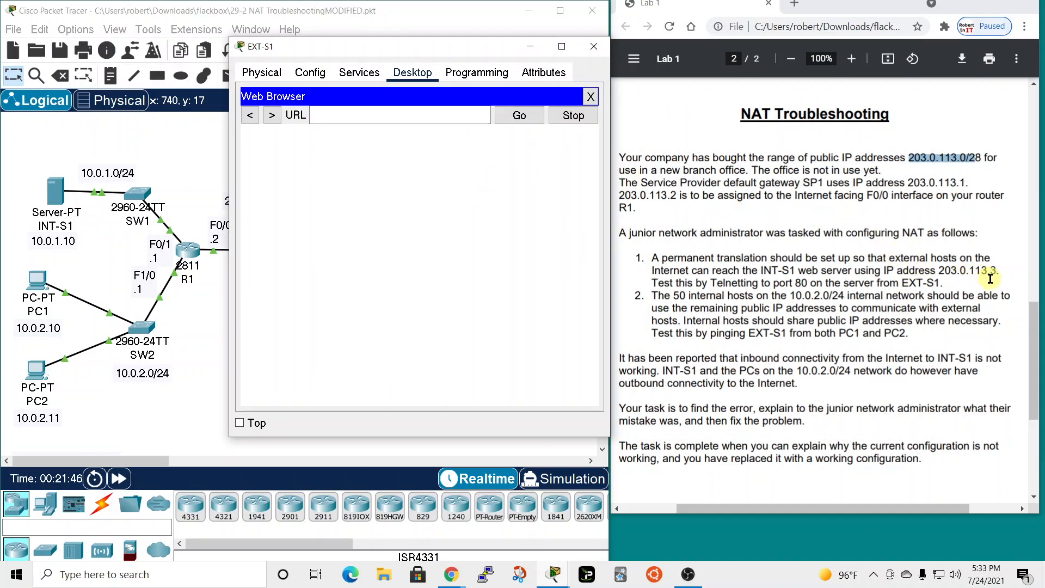
pyautogui.click(350, 119)
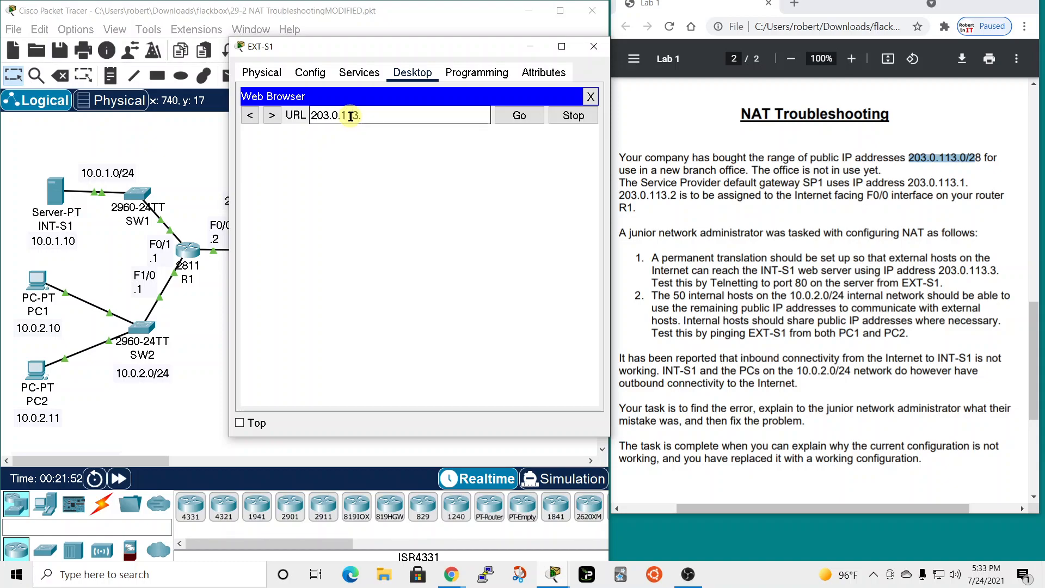
pyautogui.click(523, 114)
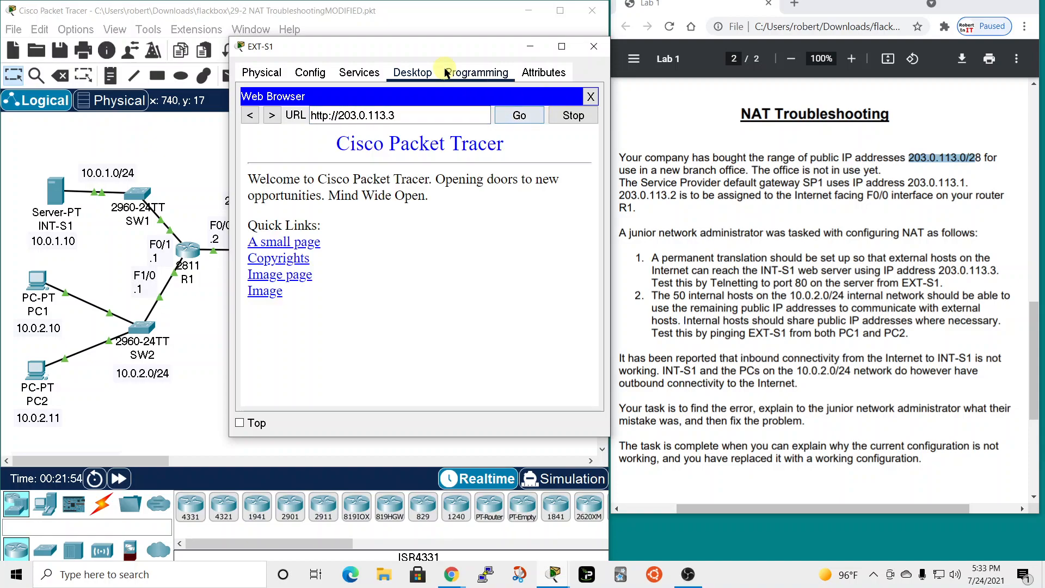
pyautogui.moveTo(445, 55); pyautogui.dragTo(855, 38)
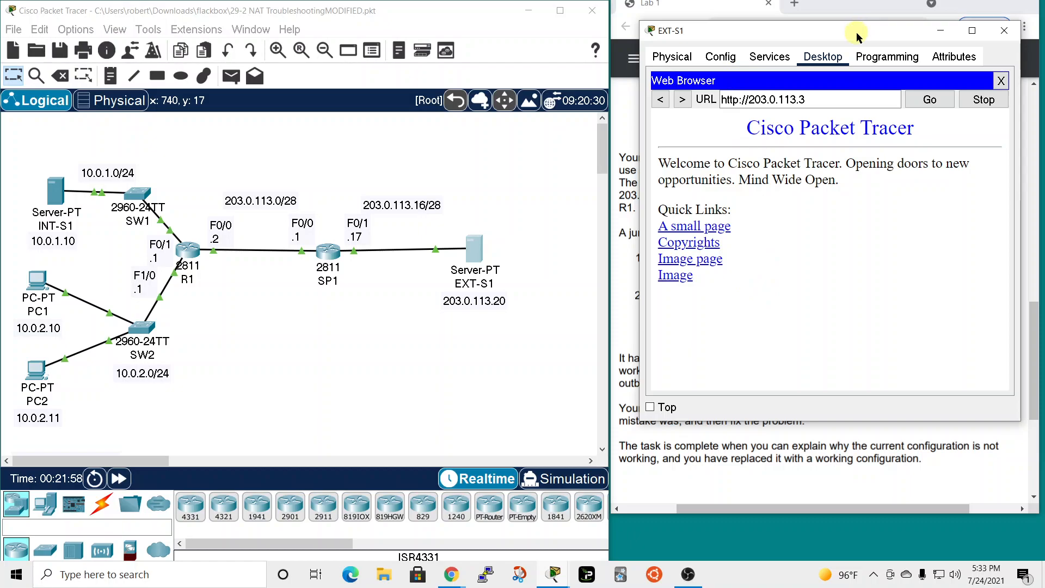
pyautogui.moveTo(859, 30); pyautogui.dragTo(796, 55)
pyautogui.click(885, 56)
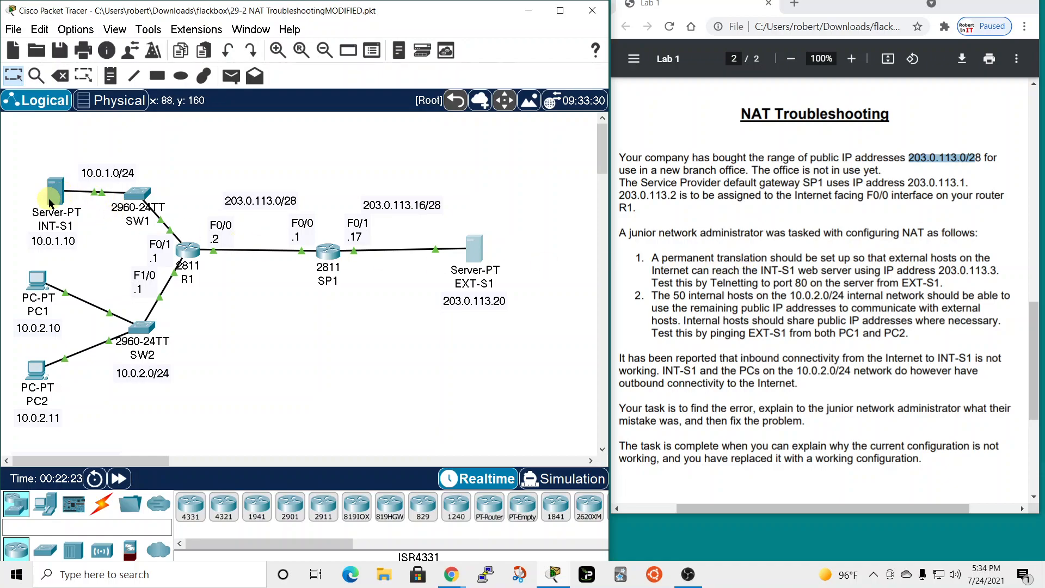
# - Review the lab sheet's requirements for the permanent translation to 203.0.113.3 and the 50 internal hosts on 10.0.2.0/24
pyautogui.moveTo(877, 258); pyautogui.dragTo(1008, 275)
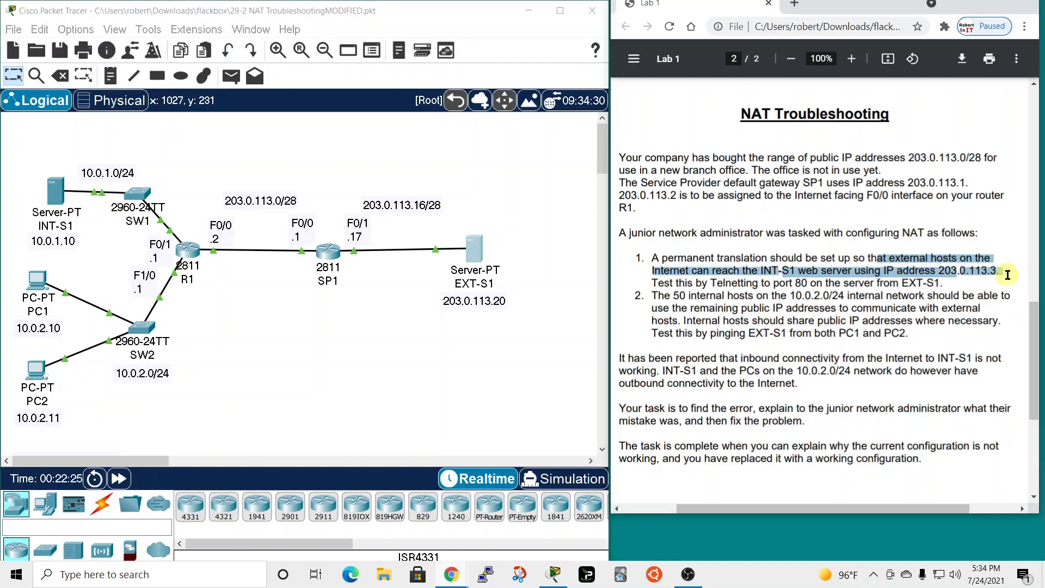
pyautogui.click(959, 262)
pyautogui.moveTo(880, 270); pyautogui.dragTo(1007, 275)
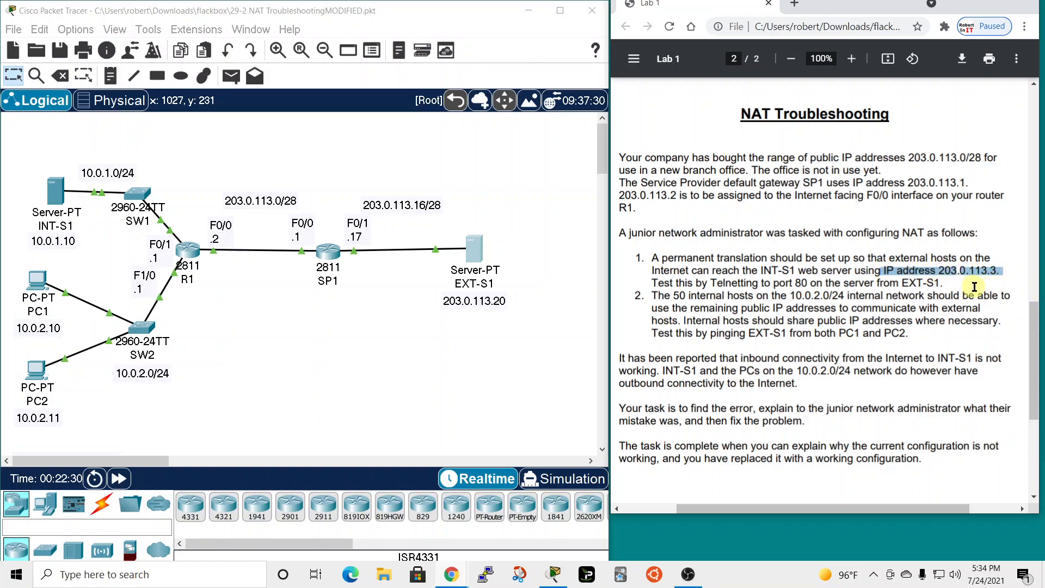
pyautogui.click(950, 278)
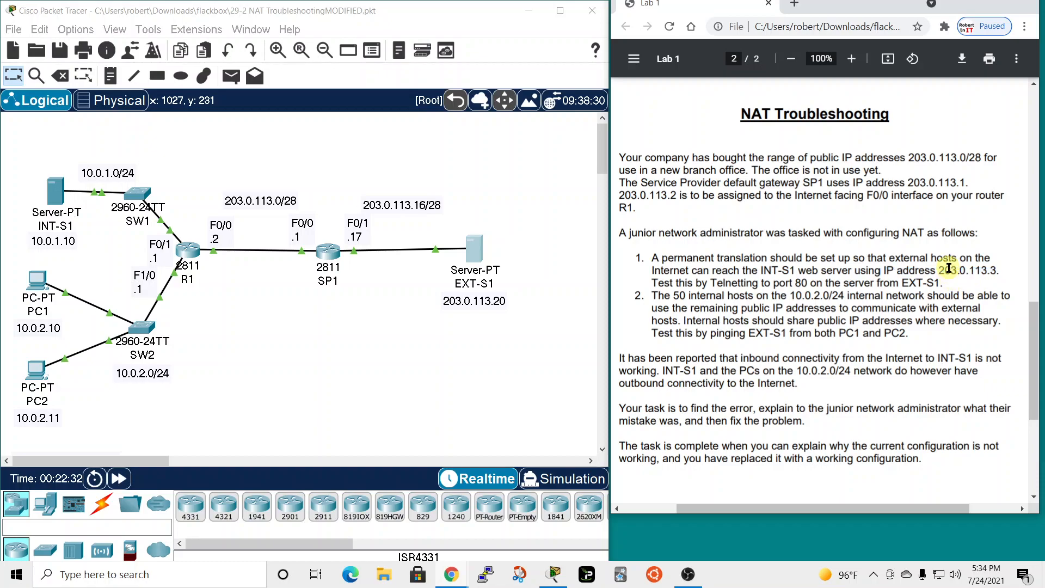
pyautogui.moveTo(652, 295); pyautogui.dragTo(740, 297)
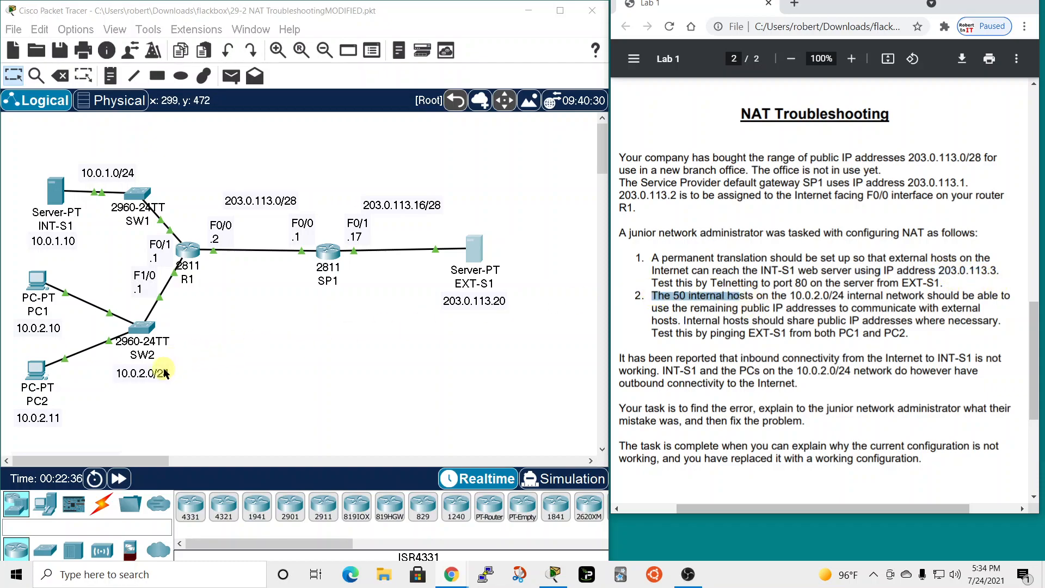